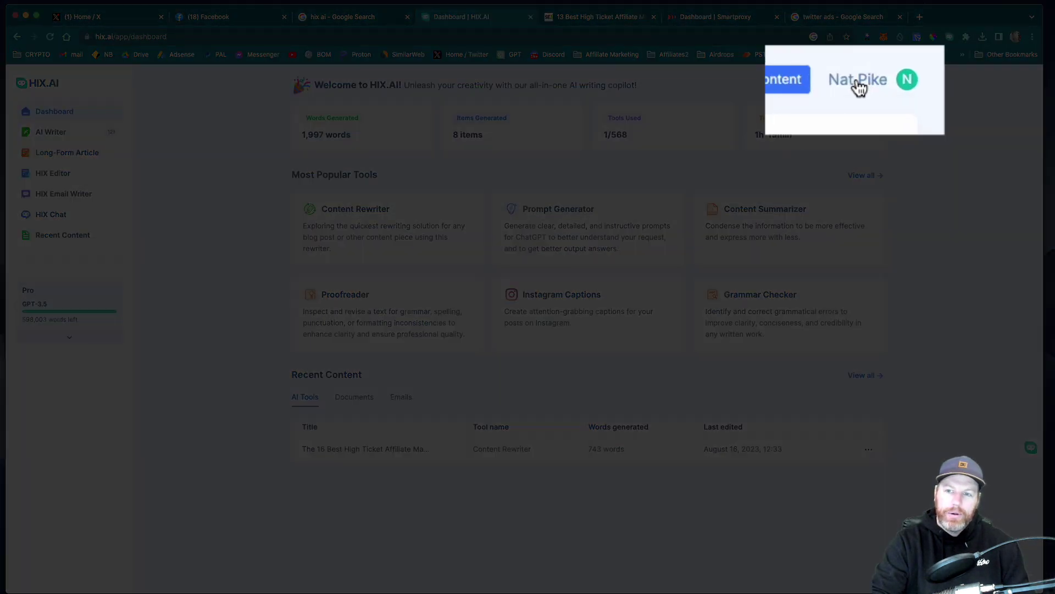
Step: Open Account Settings from the account name menu at the top right
click(859, 85)
click(835, 108)
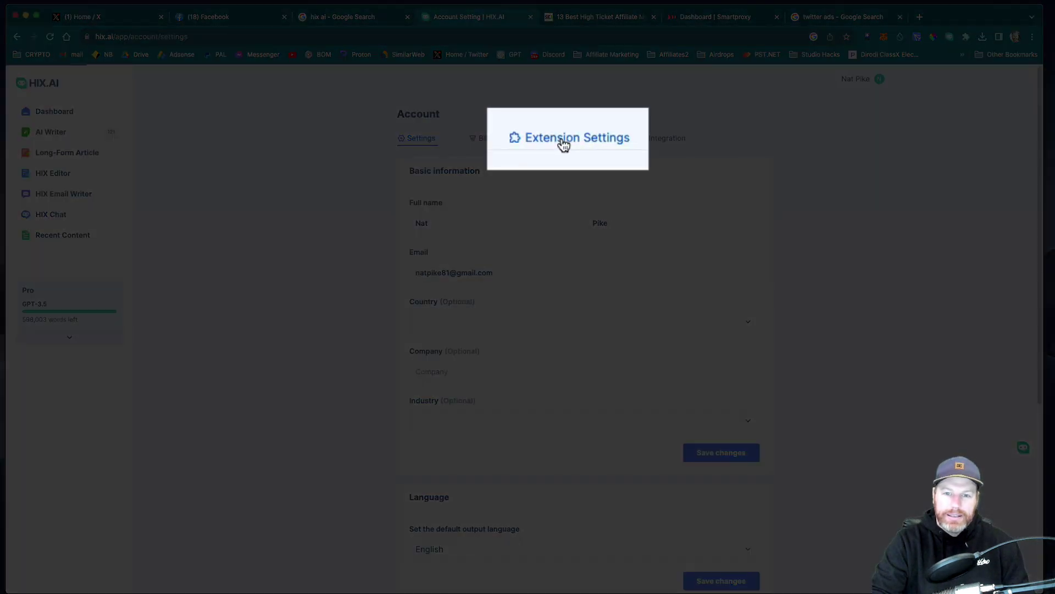
Step: Go to Extension Settings to view the sidebar and default output language options
click(564, 145)
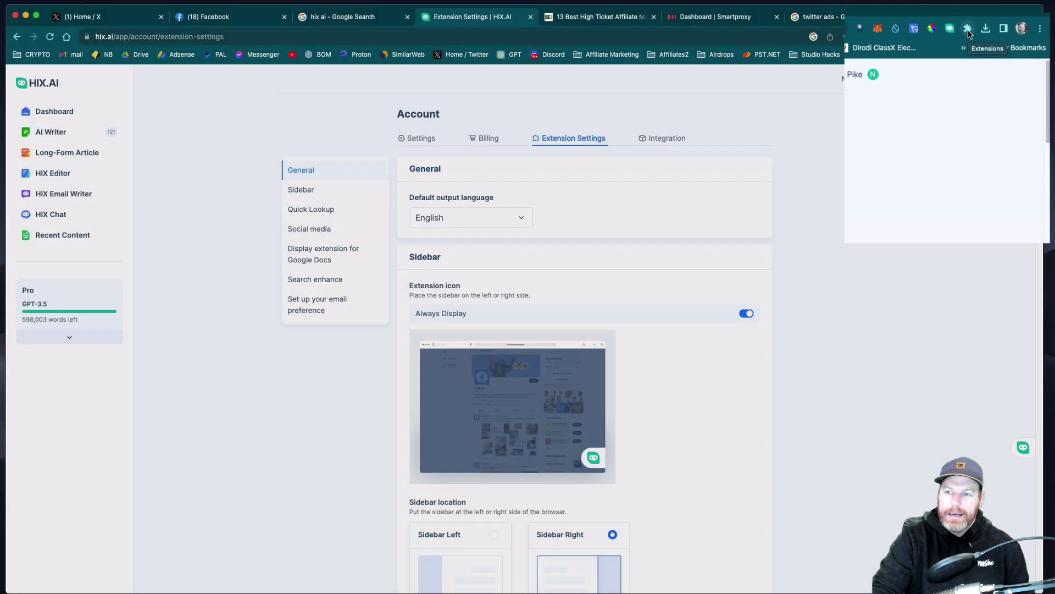
Step: Check HIX.AI in Chrome's Extensions menu, then go to the X tab's Home feed
click(967, 38)
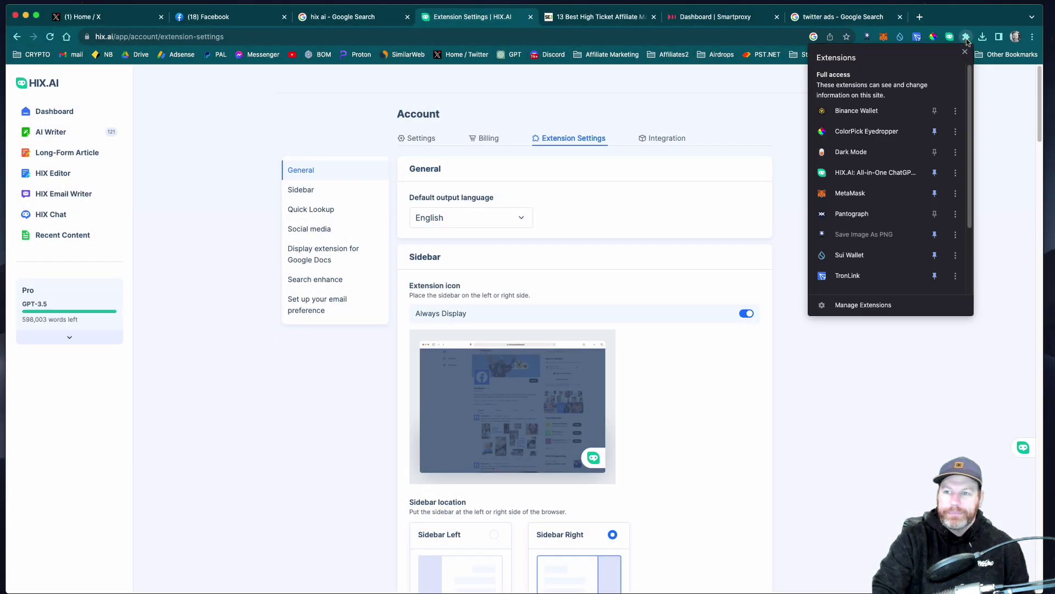
click(967, 38)
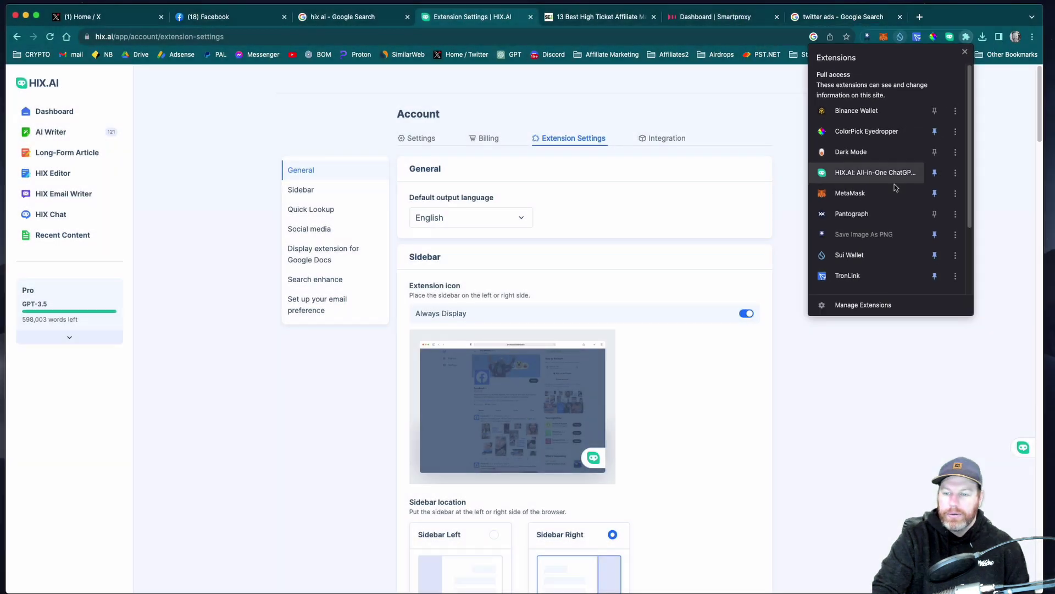
click(869, 353)
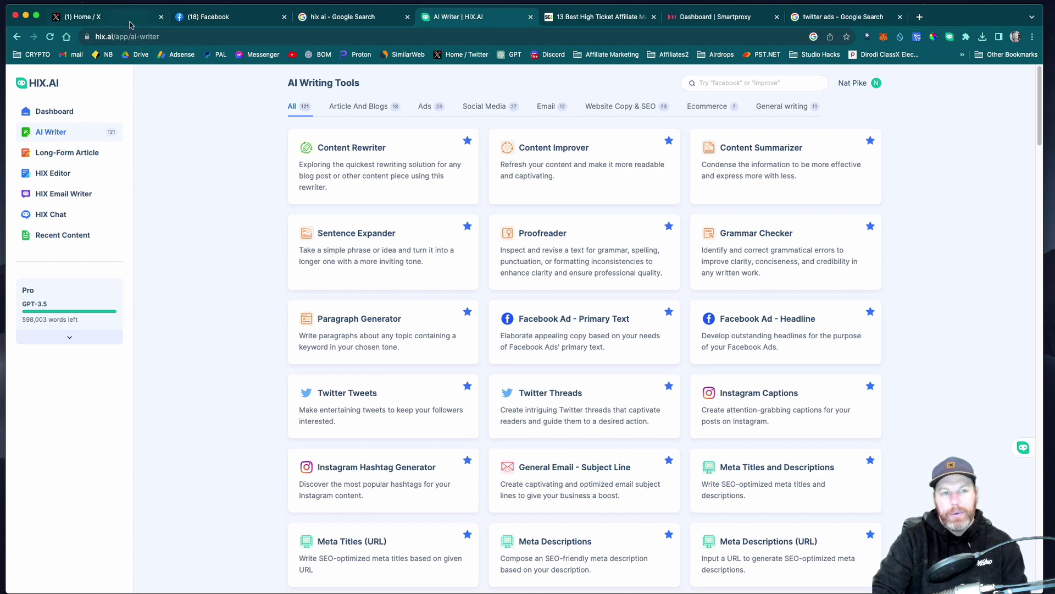
click(82, 17)
click(243, 109)
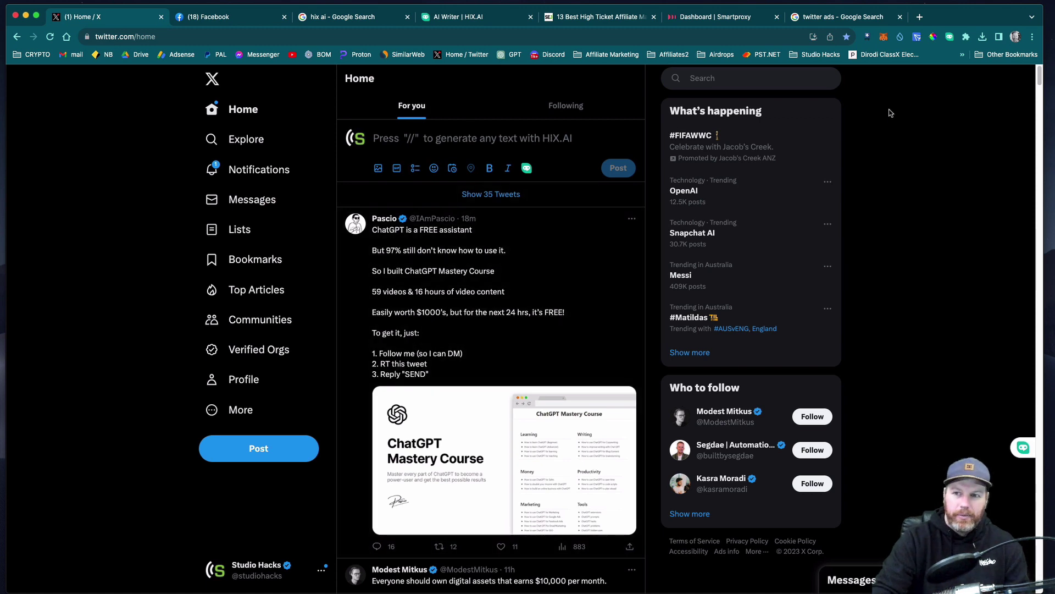
Step: Generate a tweet with three pro tips for boosting online income from the pasted HIX prompt
click(401, 130)
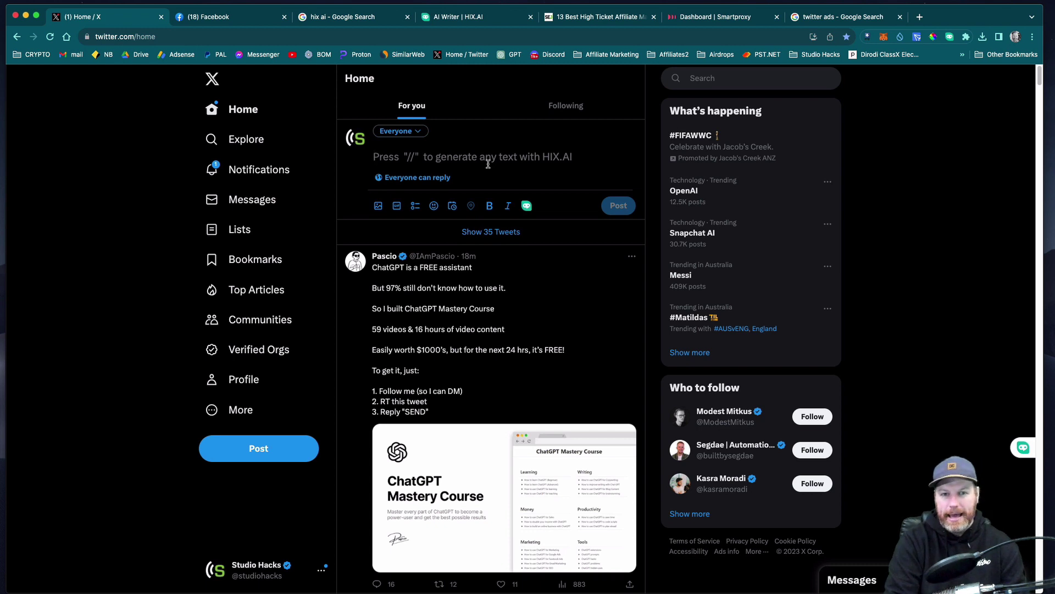
text(/)
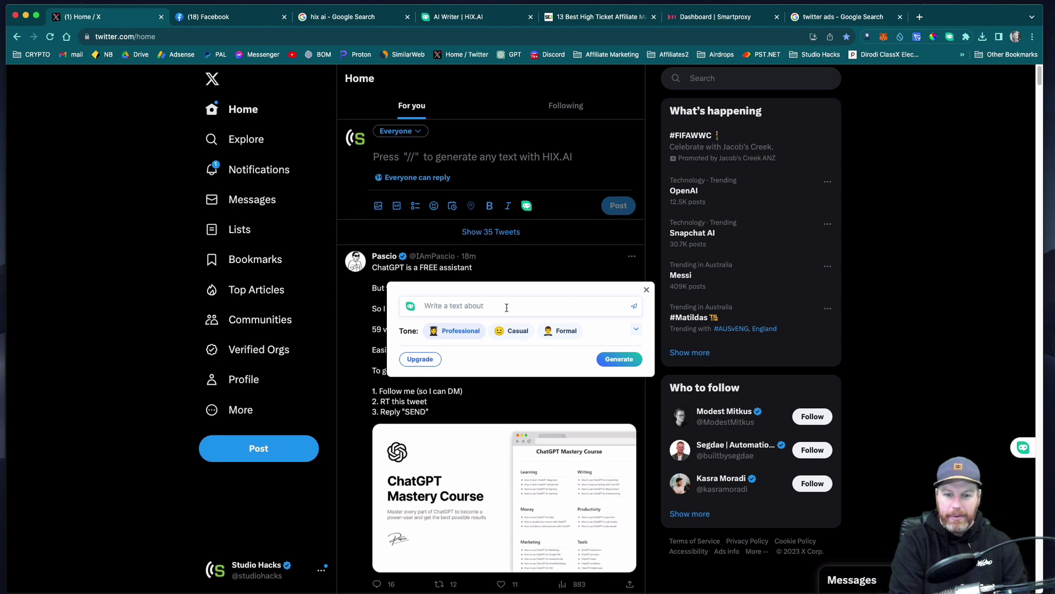
text(write a tweet with 3 tips for making money online)
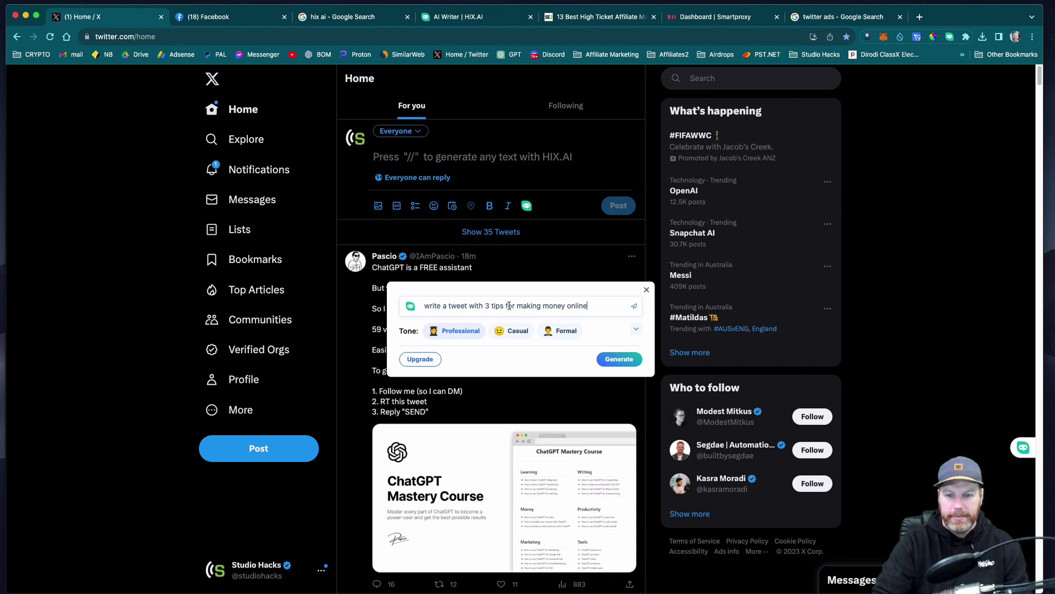
click(619, 359)
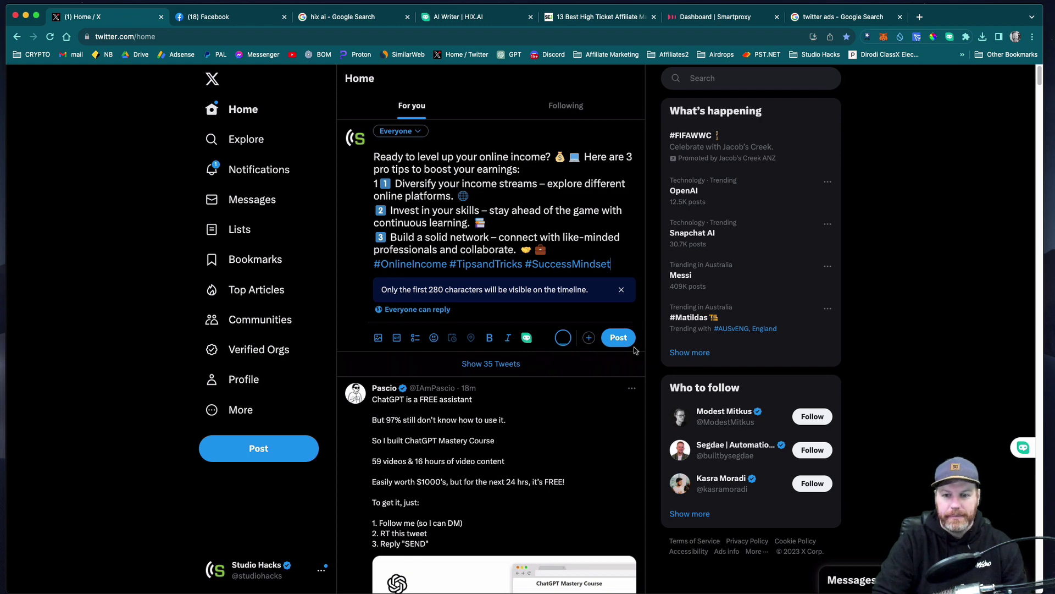
Step: Publish the tweet, then open Facebook's $150 an HOUR reel and its comment box
click(618, 337)
key(ctrl+Tab)
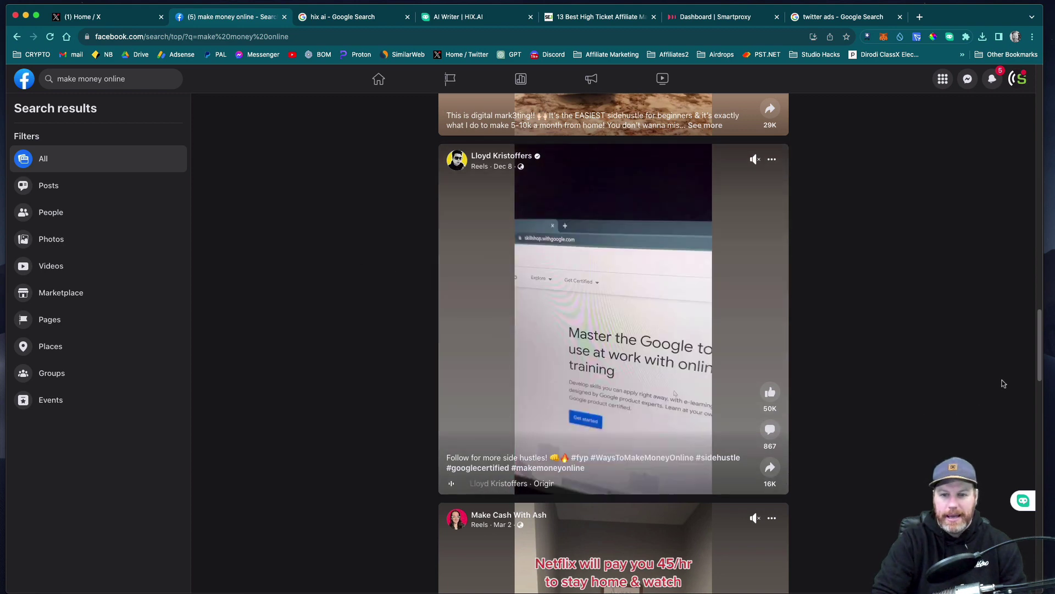
click(769, 433)
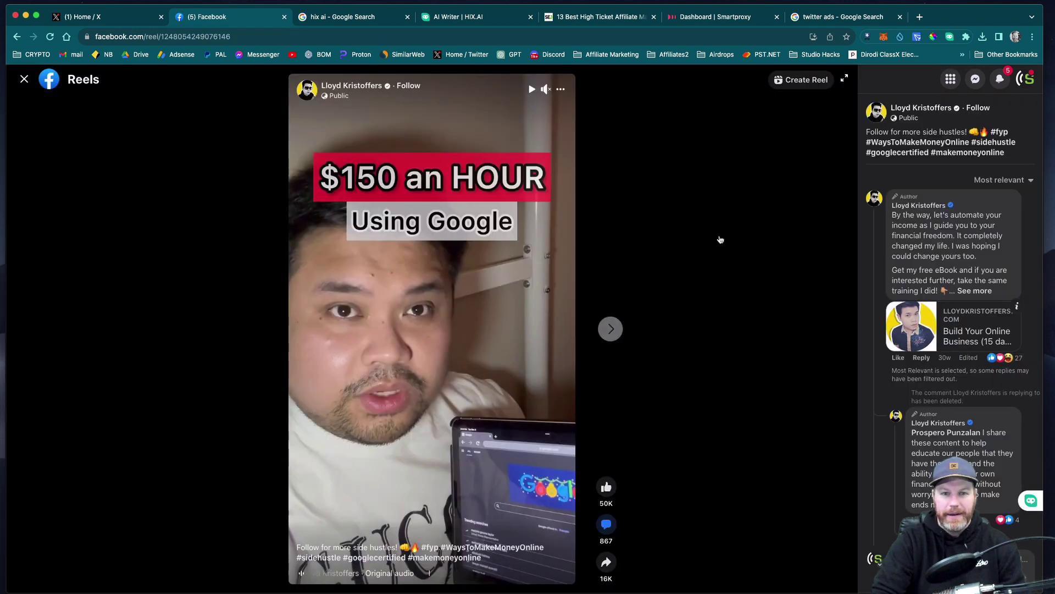
scroll(923, 280, down, 8)
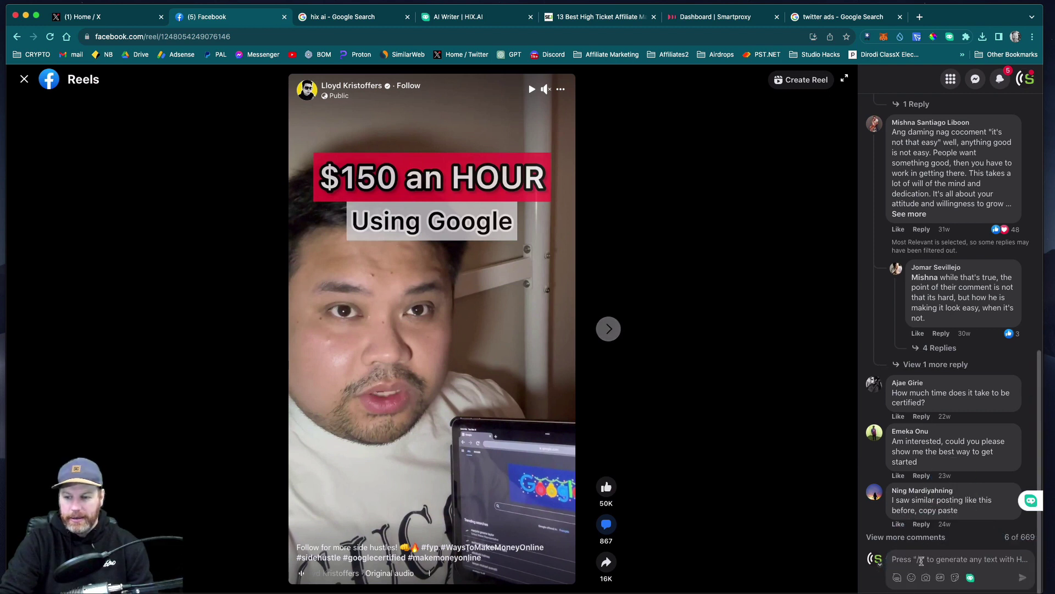
click(913, 559)
text(/)
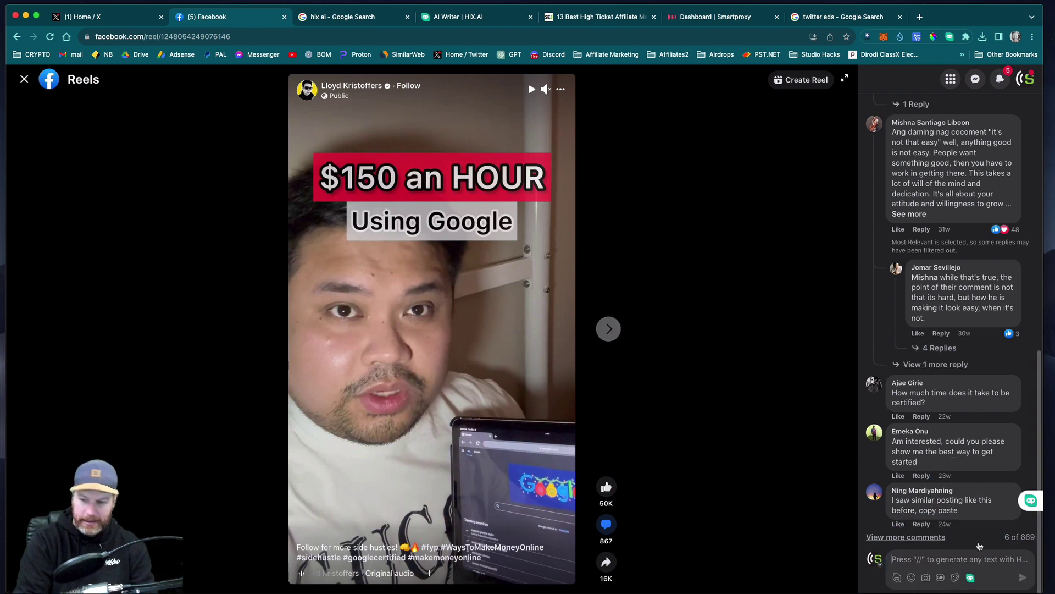
text(/)
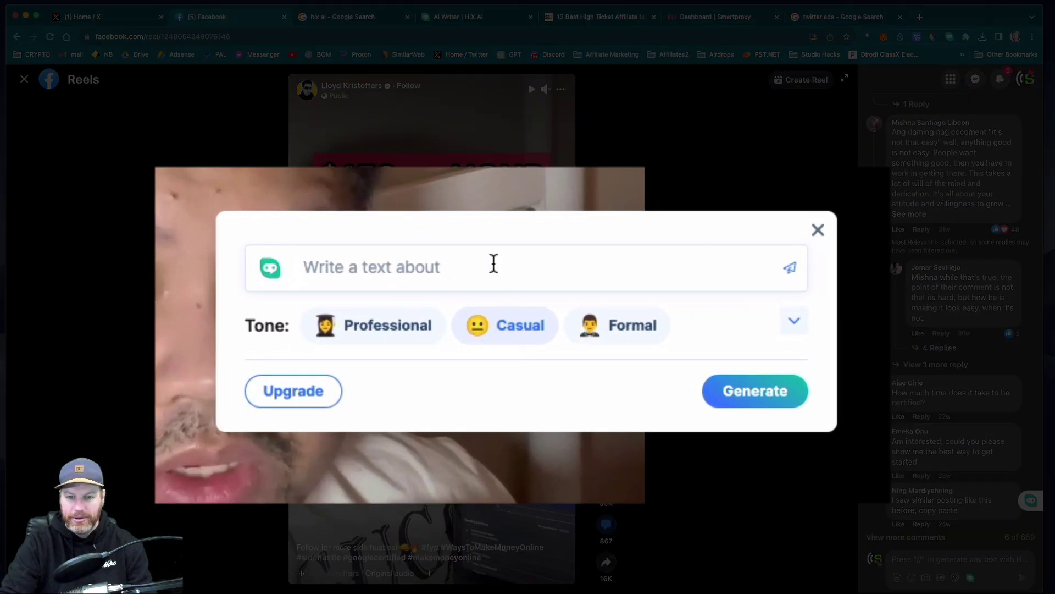
Step: Set the HIX.AI comment tone to Encouraging
click(794, 326)
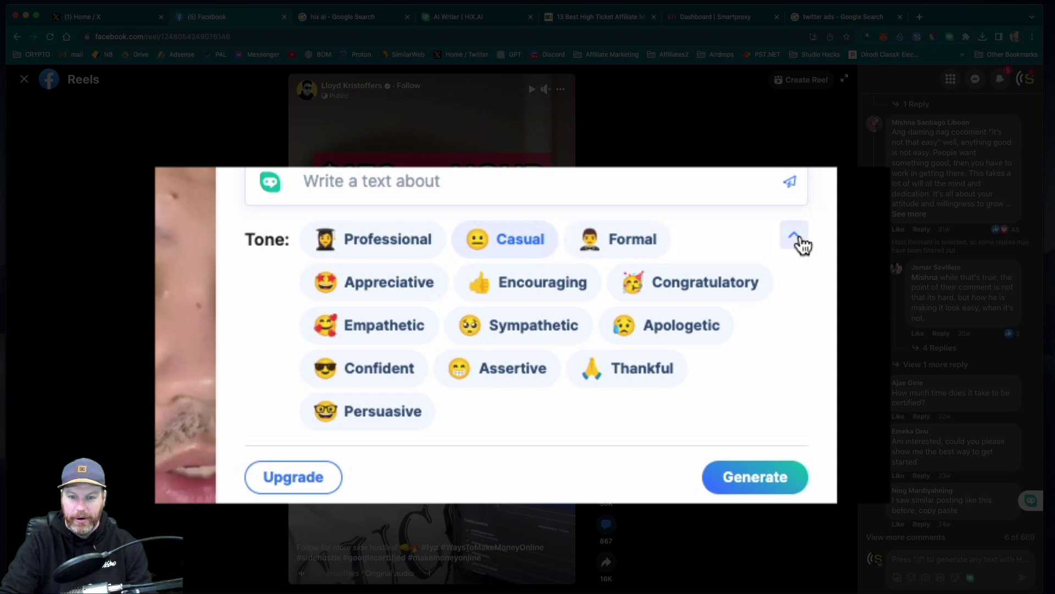
click(544, 285)
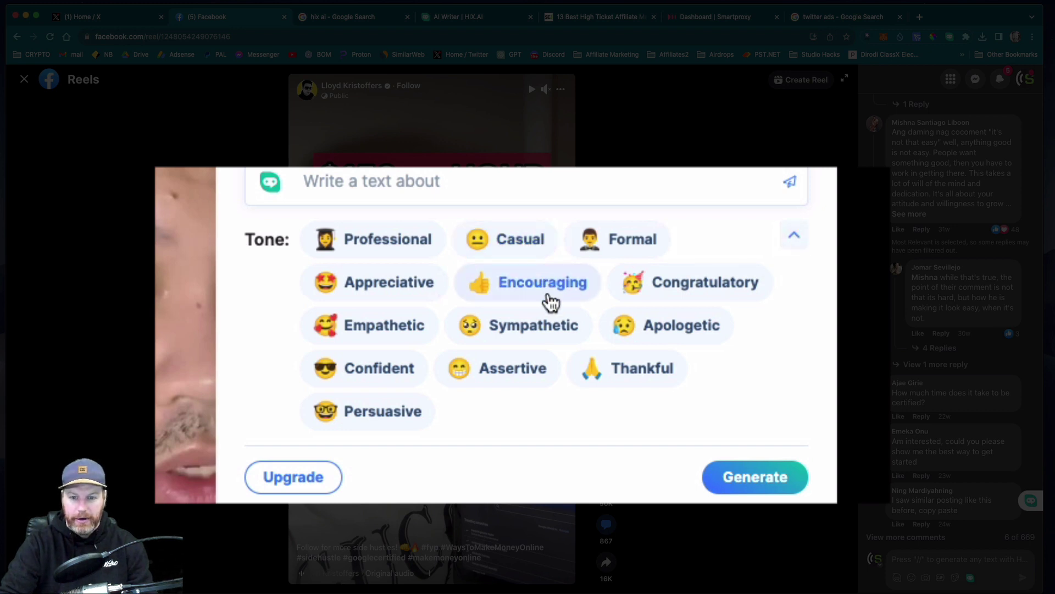
click(475, 187)
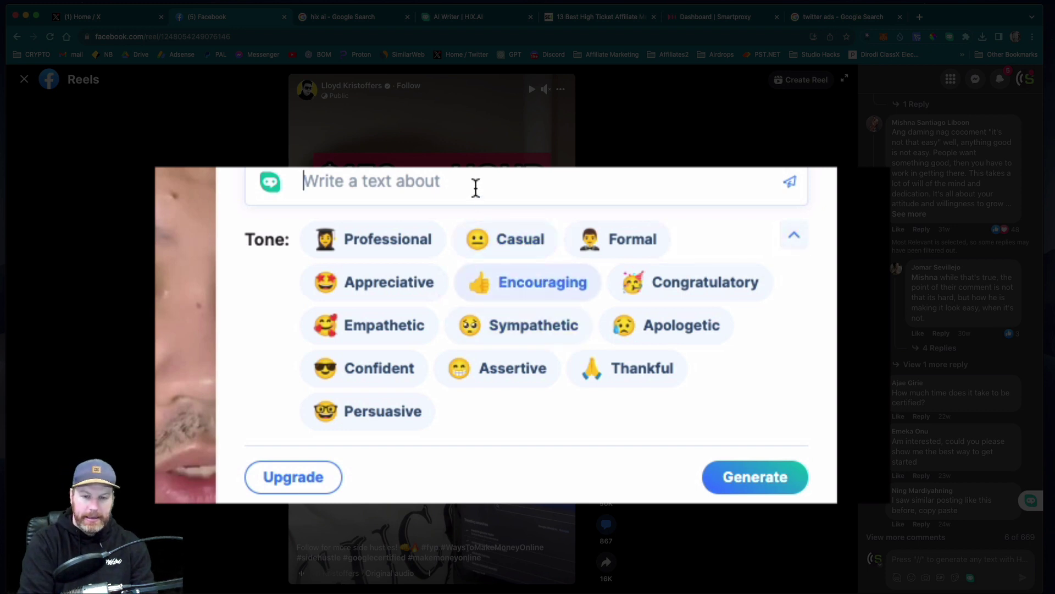
text(tha)
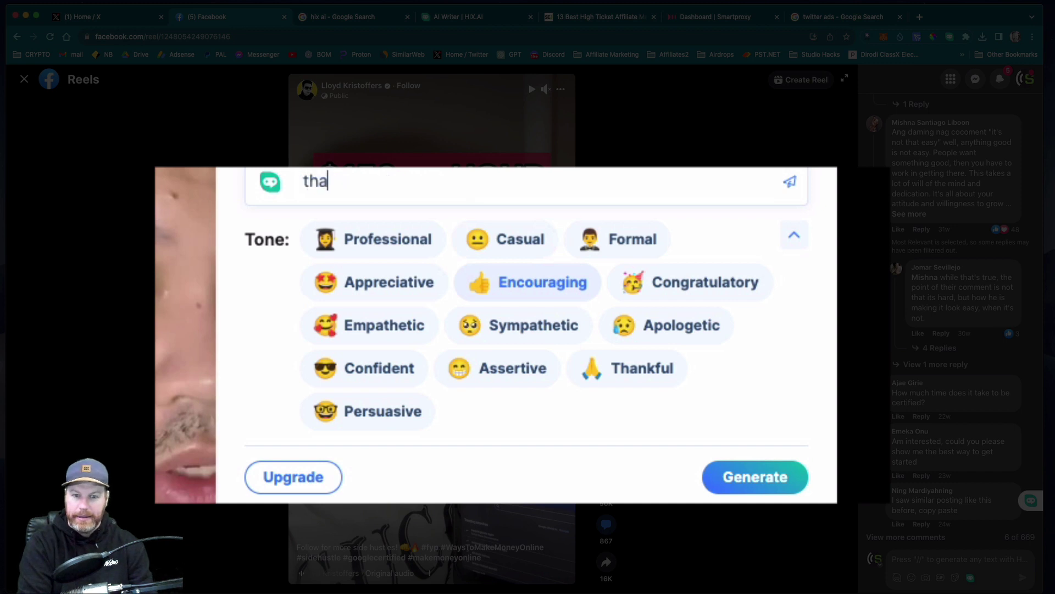
text(nking)
Step: Generate and post the 'Great video!' comment, then return to the search results
key(BackSpace)
key(BackSpace)
key(BackSpace)
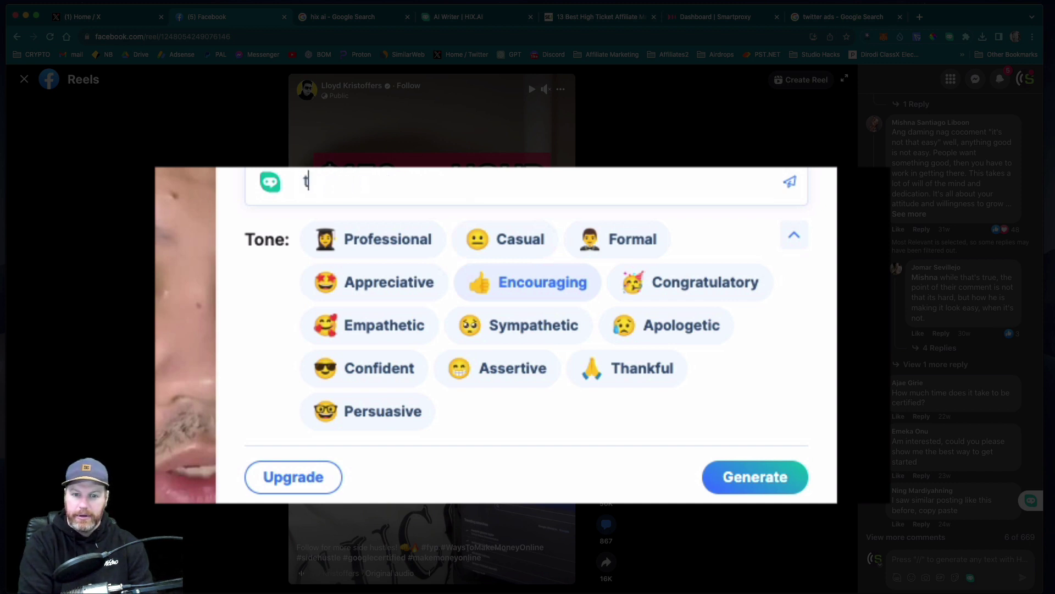
key(BackSpace)
text(short reply )
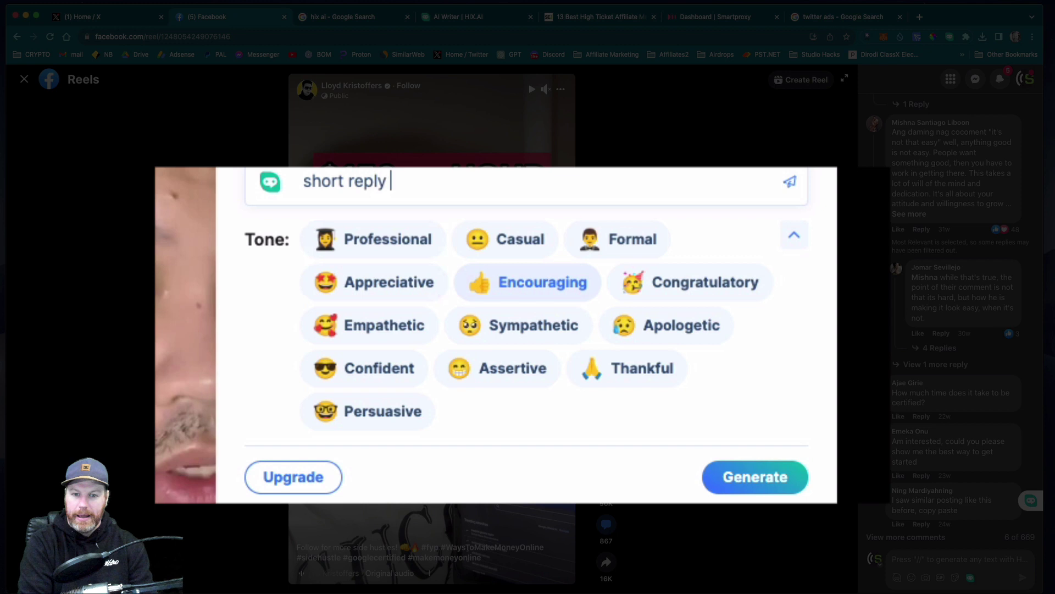
text(thanking auth)
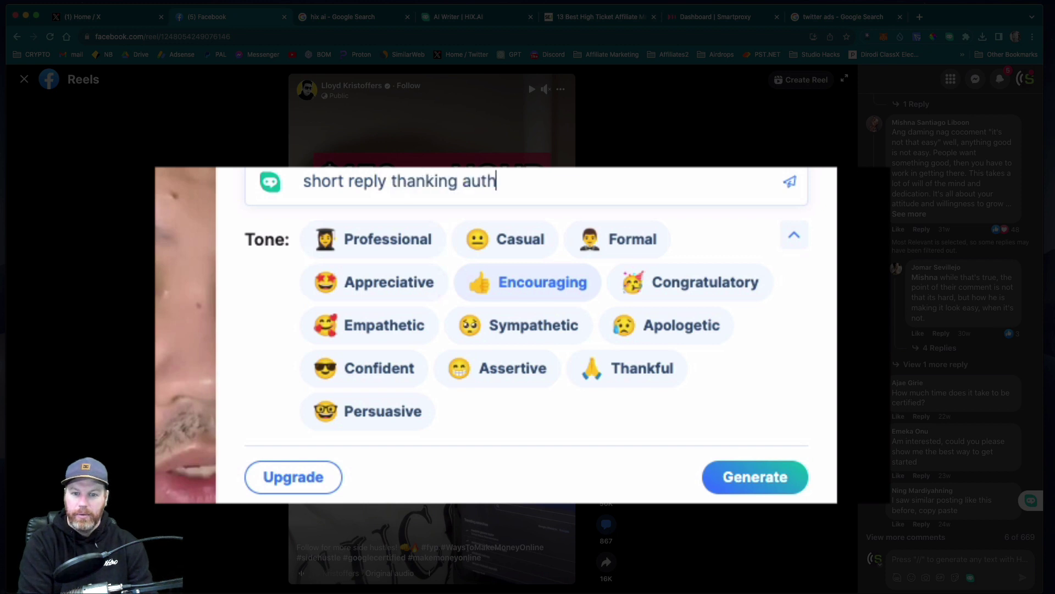
text(ro)
key(BackSpace)
text(hor)
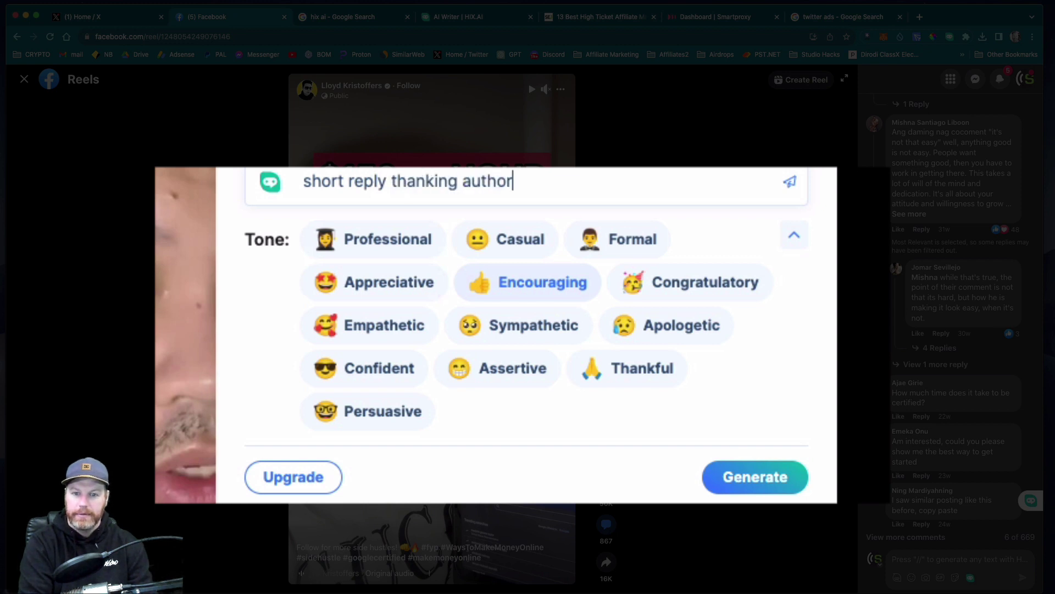
text(for p)
text(osting)
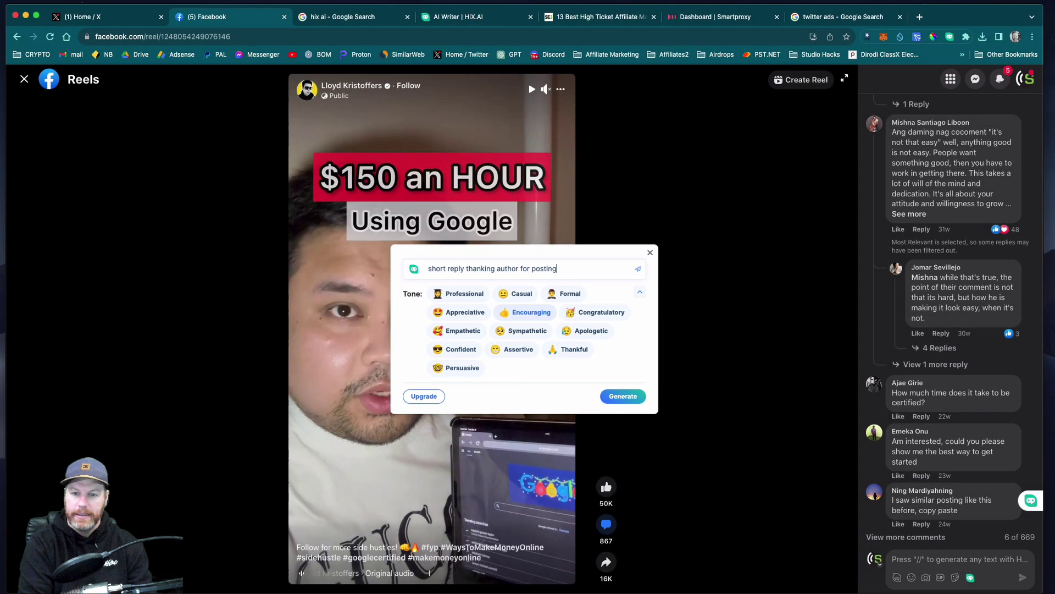
text(eo)
key(Return)
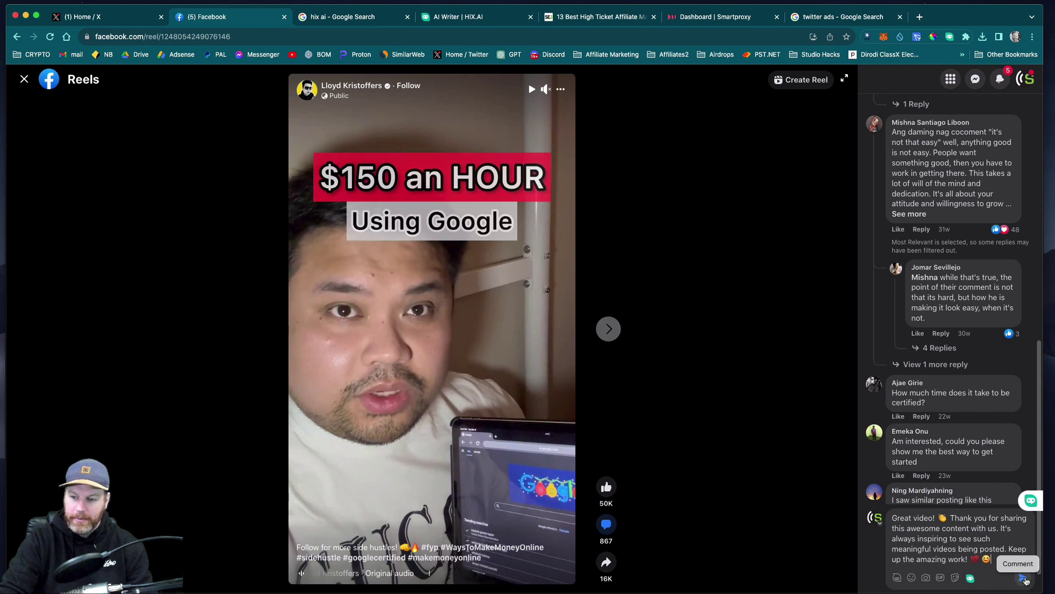
click(1025, 579)
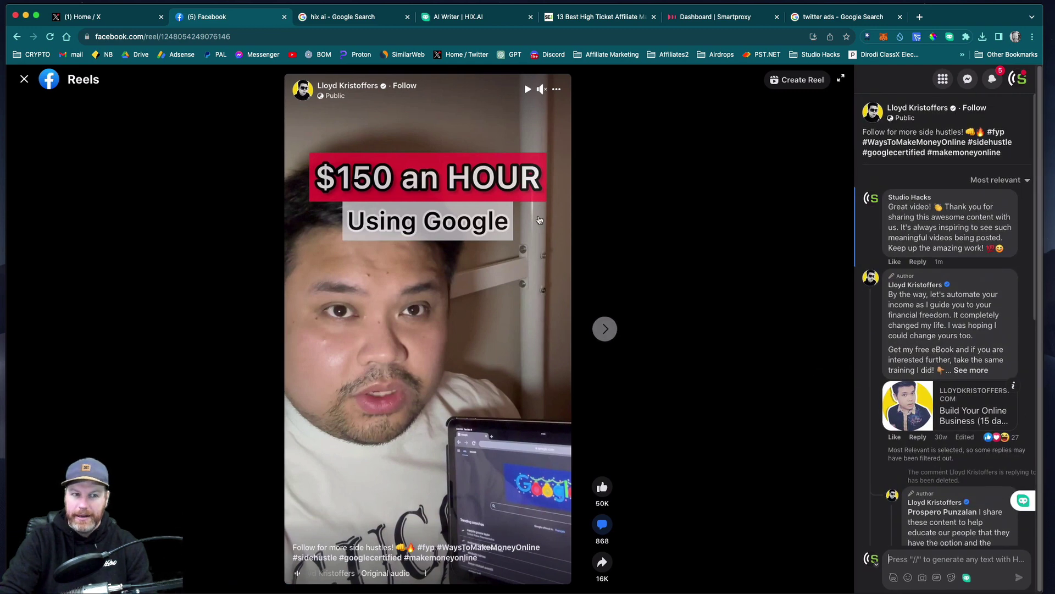
click(24, 80)
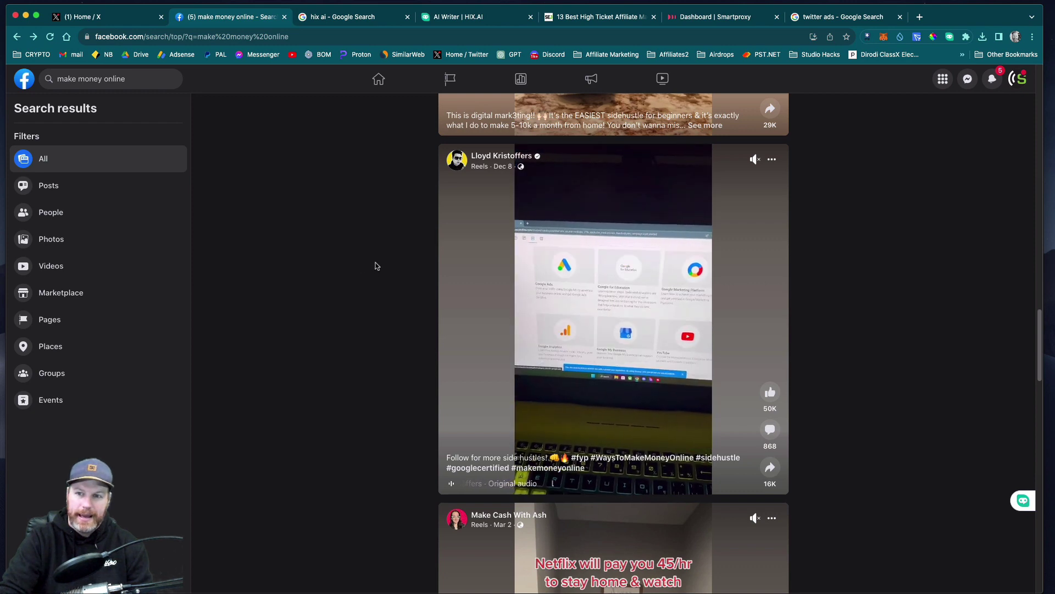
Step: Open a new YouTube tab and return to the Opus Clip Review video page
click(940, 41)
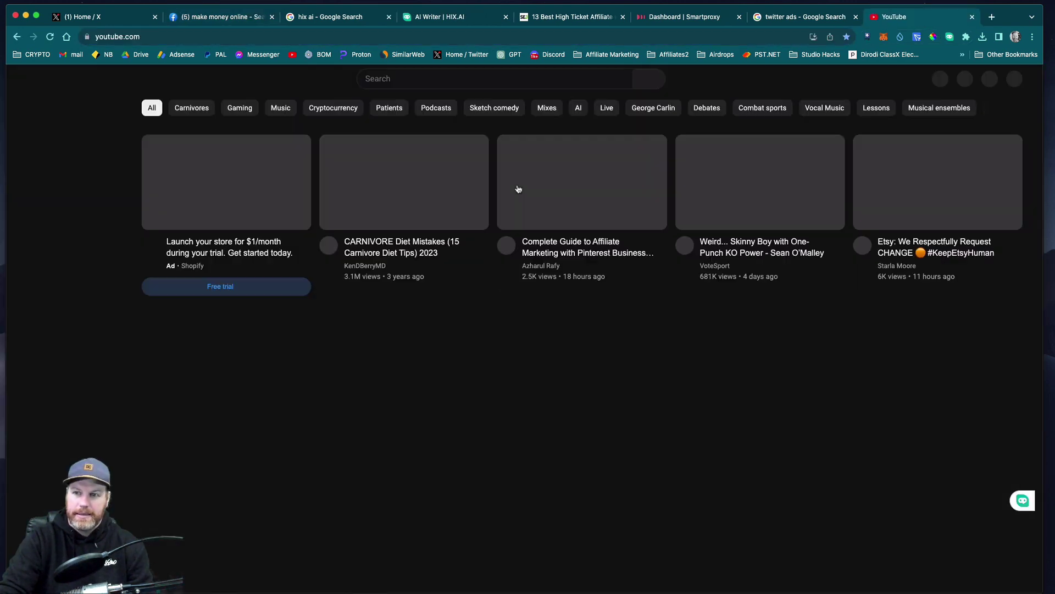
key(alt+Left)
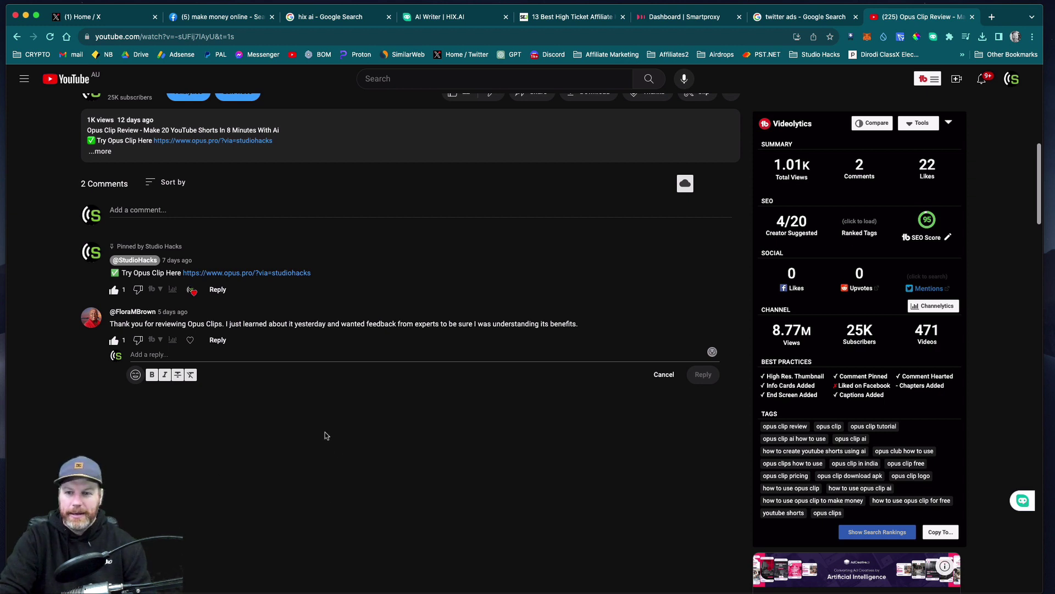
mouse_move(343, 323)
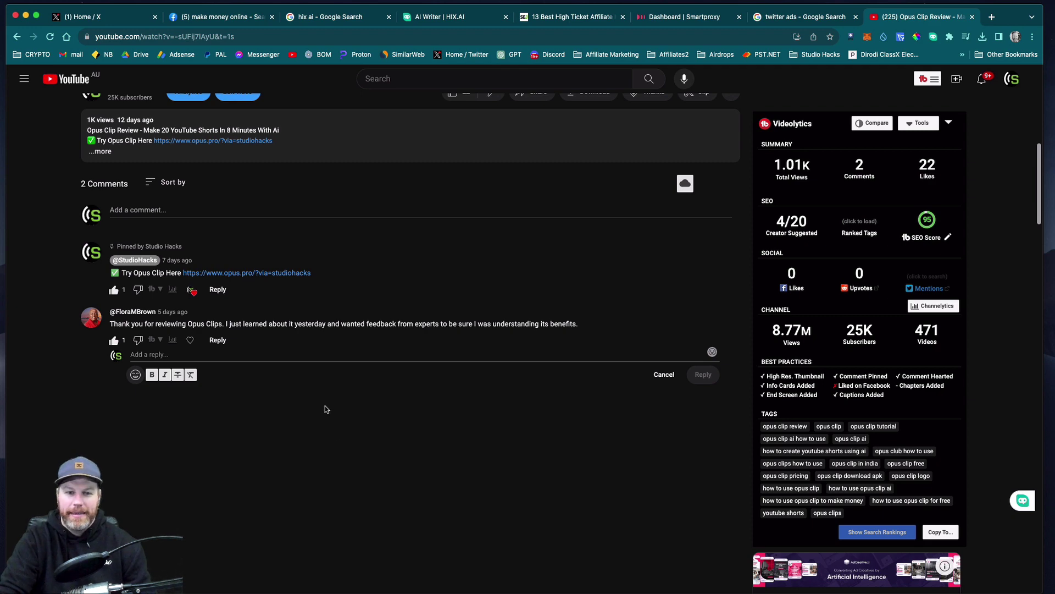
scroll(321, 449, up, 10)
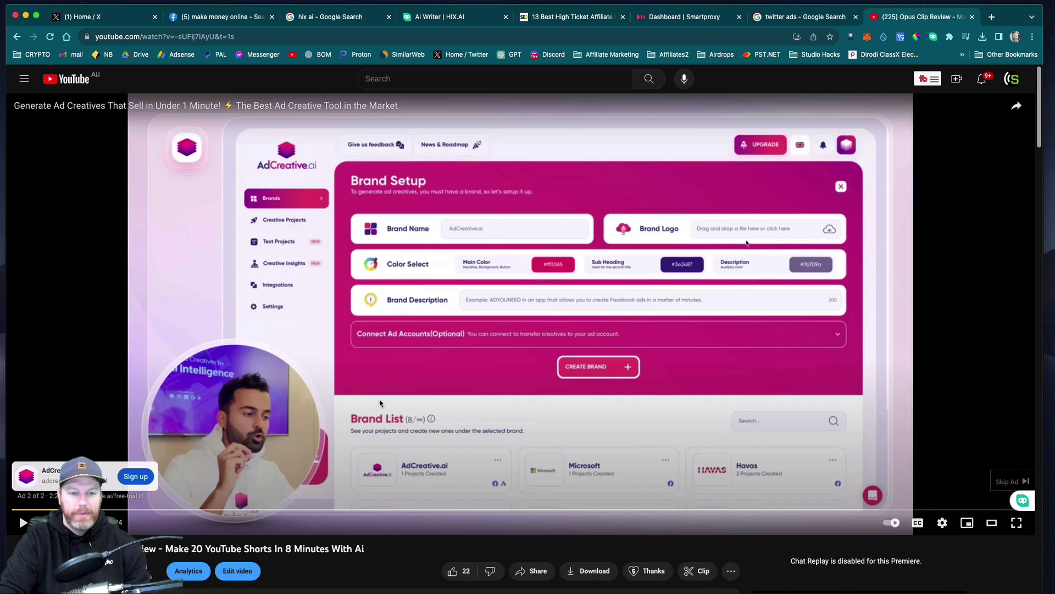
scroll(379, 272, down, 3)
scroll(380, 272, down, 5)
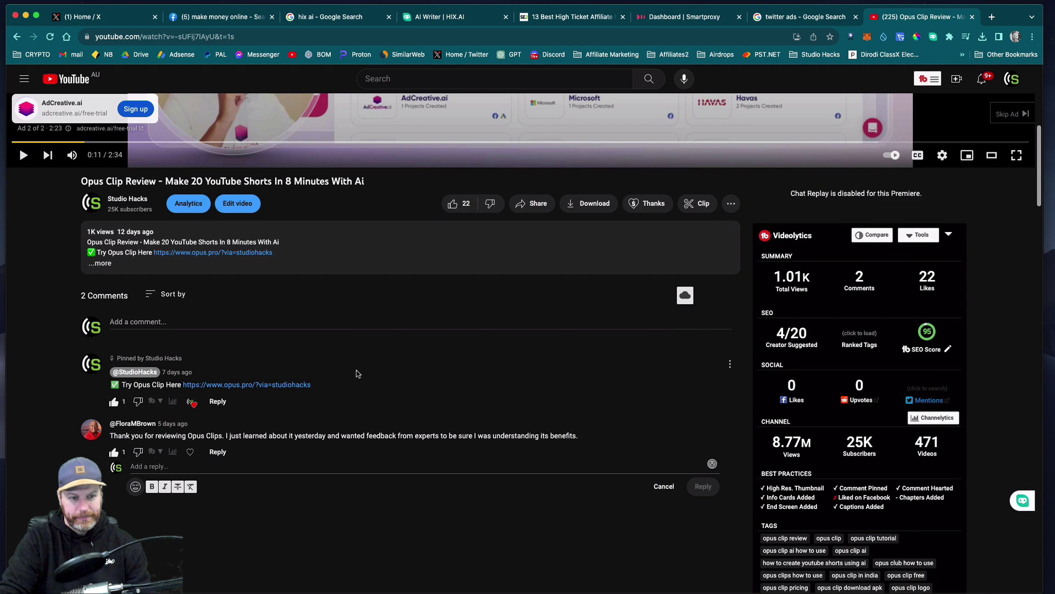
scroll(263, 481, down, 8)
scroll(305, 305, up, 1)
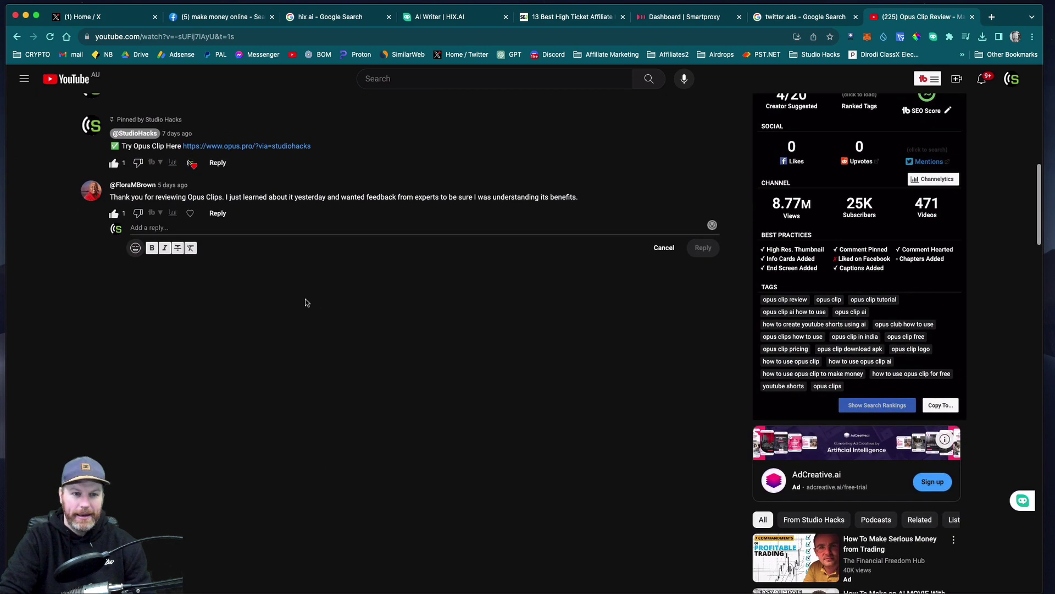
drag(110, 197, 583, 201)
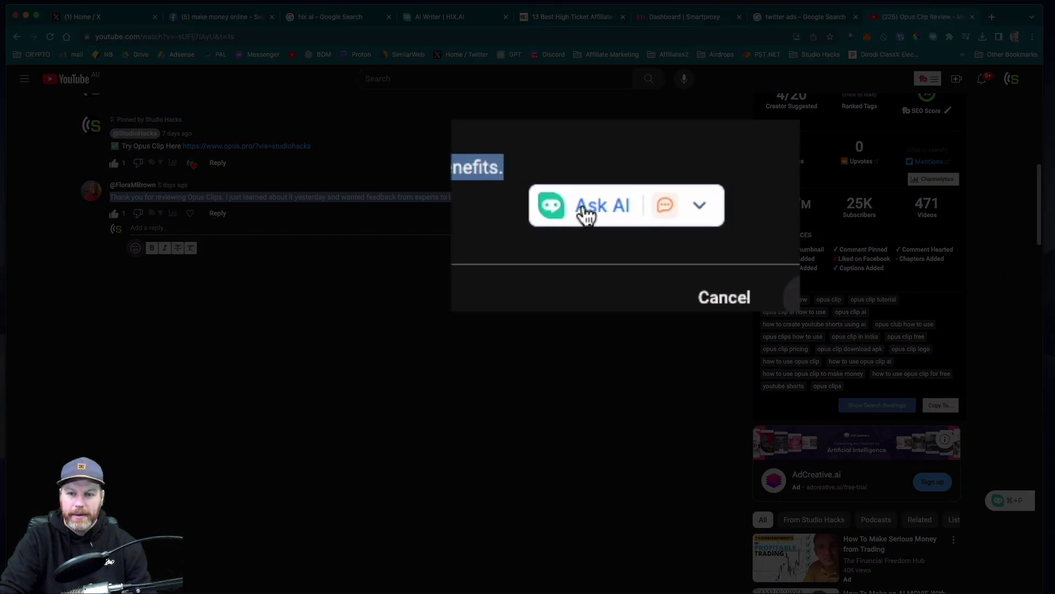
click(606, 208)
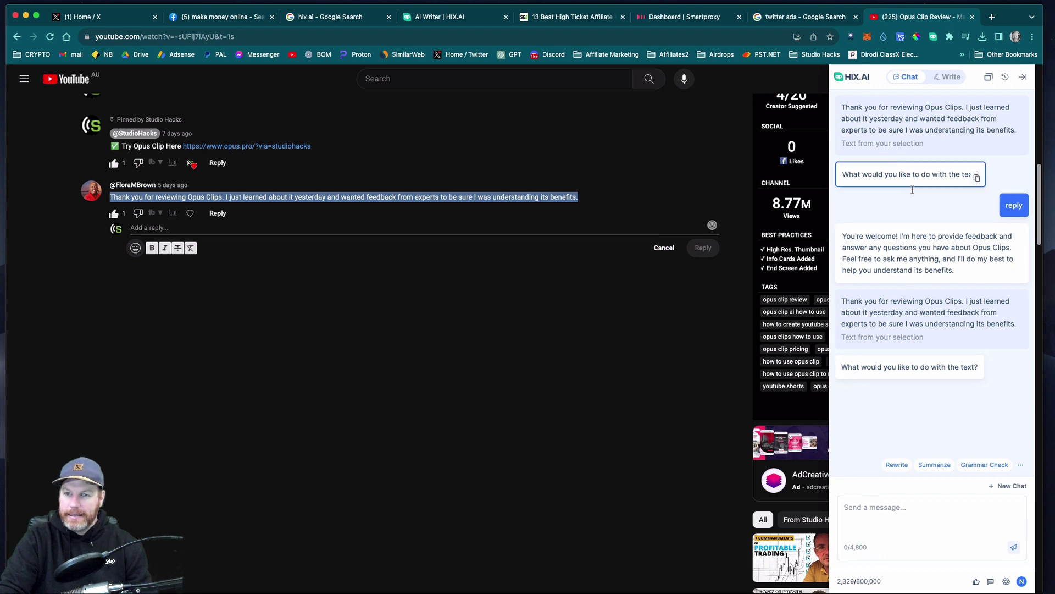
mouse_move(910, 174)
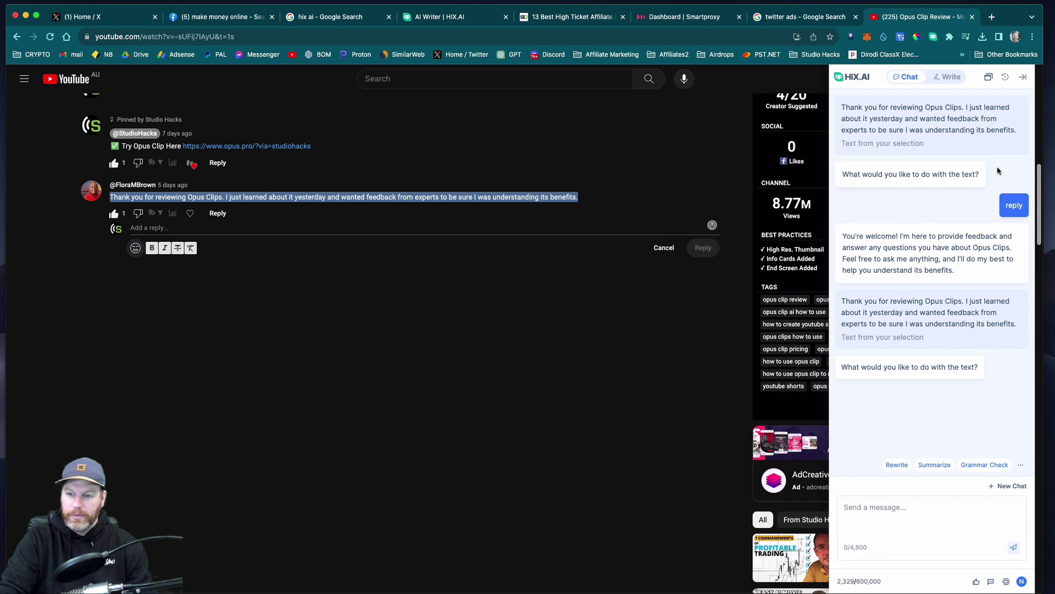
click(901, 506)
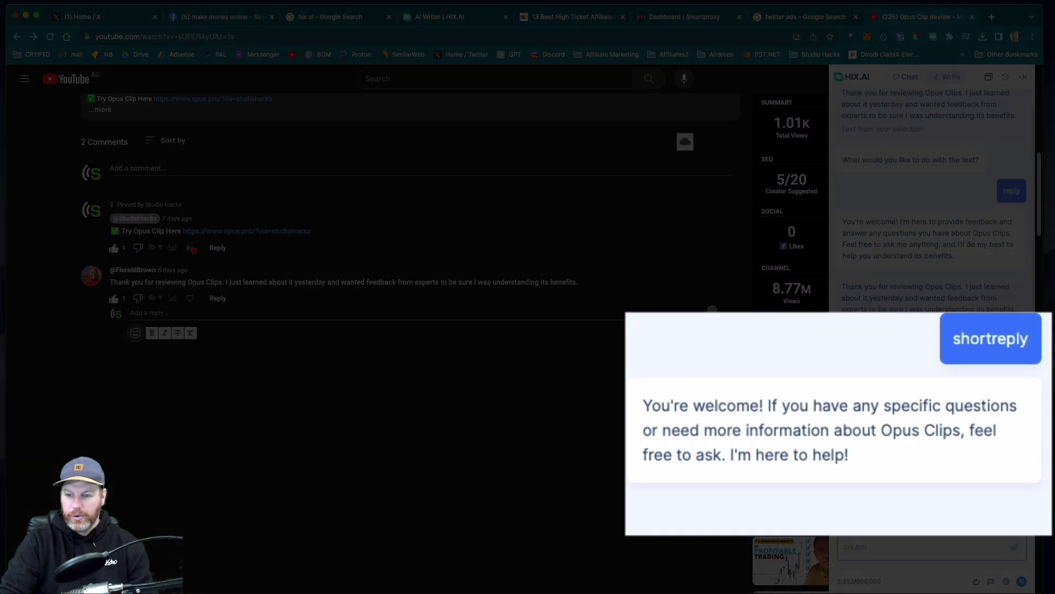
drag(937, 438, 895, 437)
drag(742, 451, 646, 404)
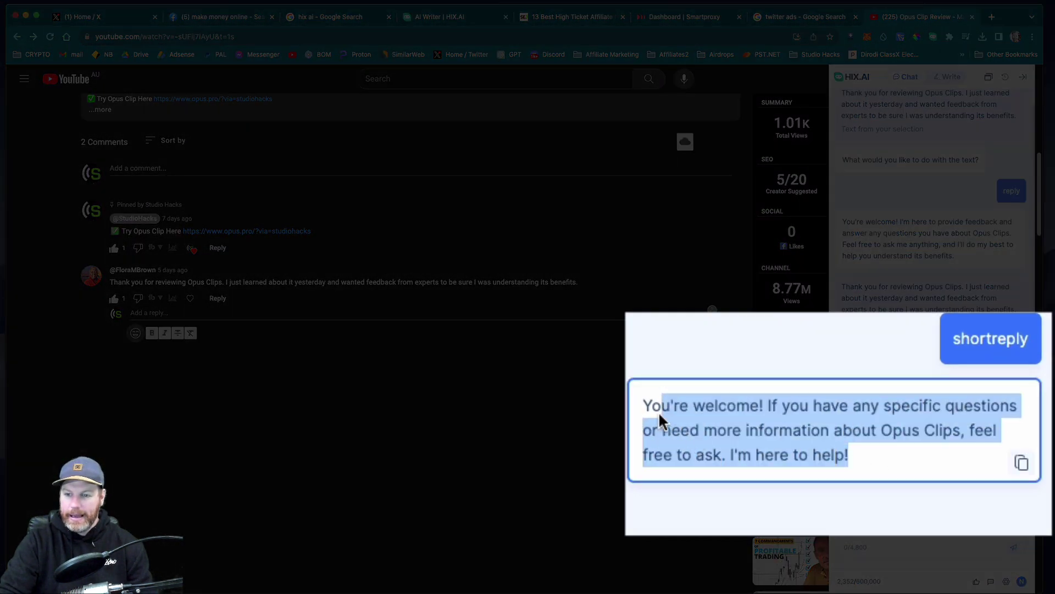
click(1022, 463)
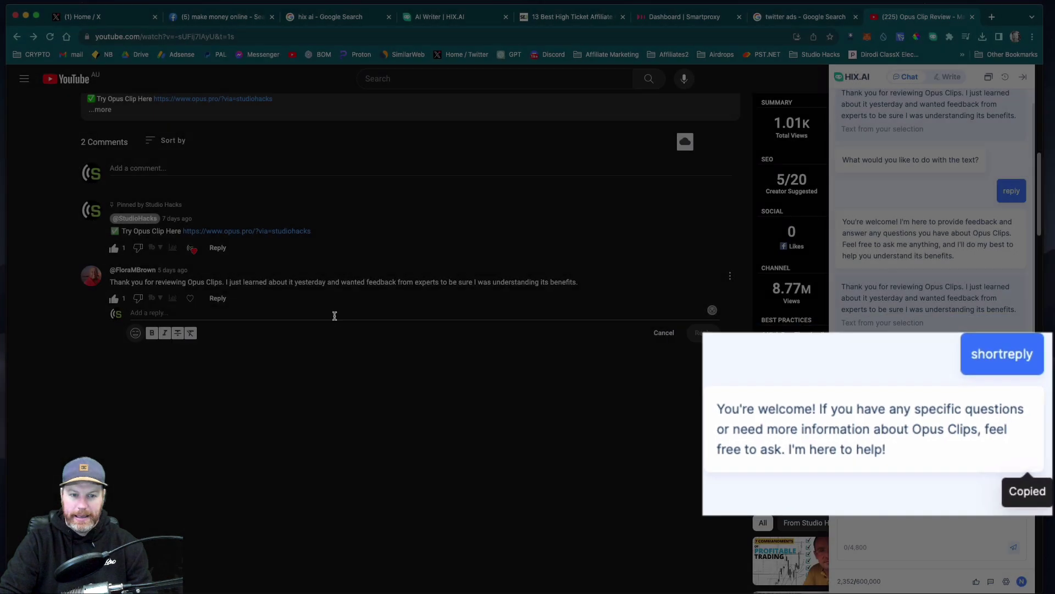
Step: Paste the reply, correct it to 'Opus Clip', post it and like it
click(302, 312)
key(super+v)
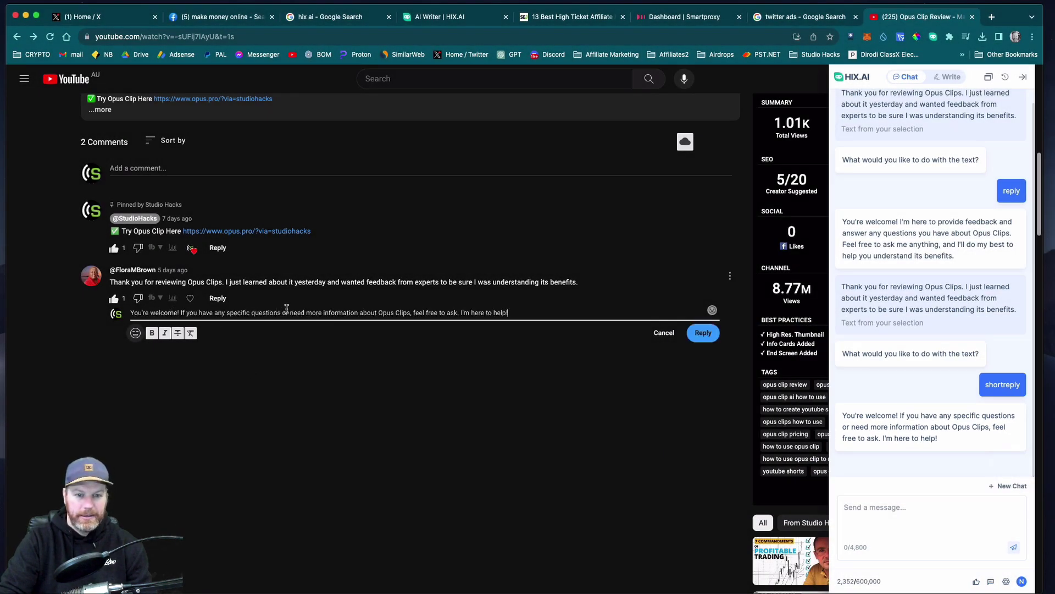
click(409, 312)
key(BackSpace)
key(BackSpace)
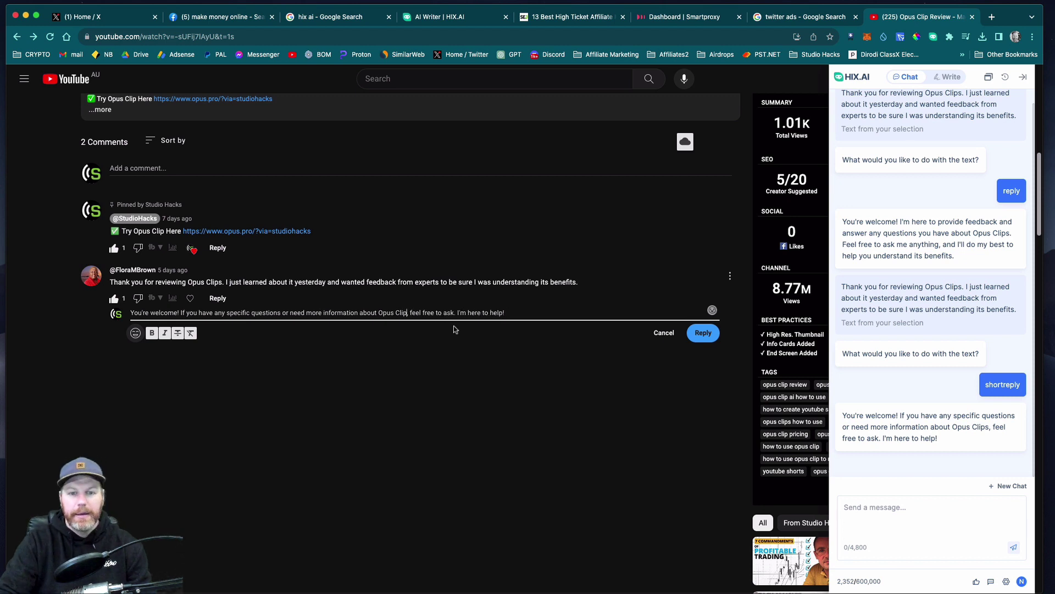
text(,)
click(703, 332)
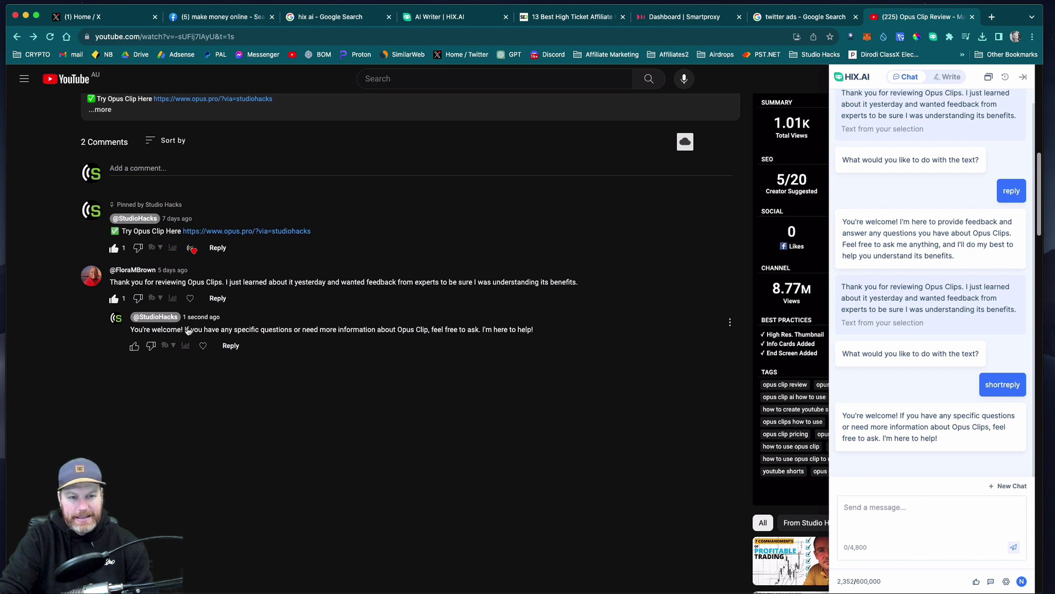
click(135, 345)
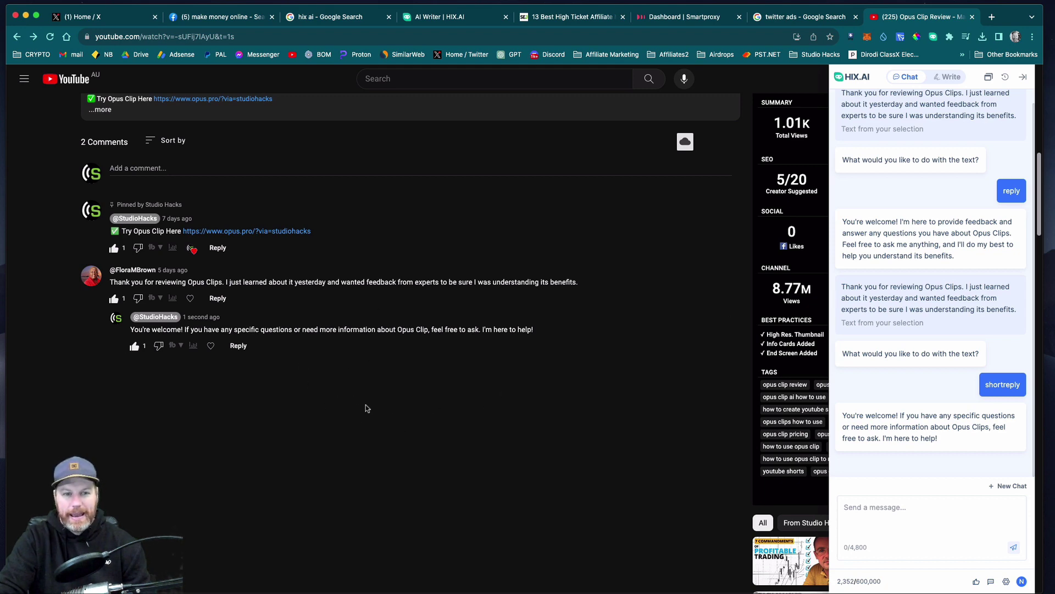
Step: Open HIX.AI's AI Writer from the Dashboard and filter its tools to Social Media
key(ctrl+Tab)
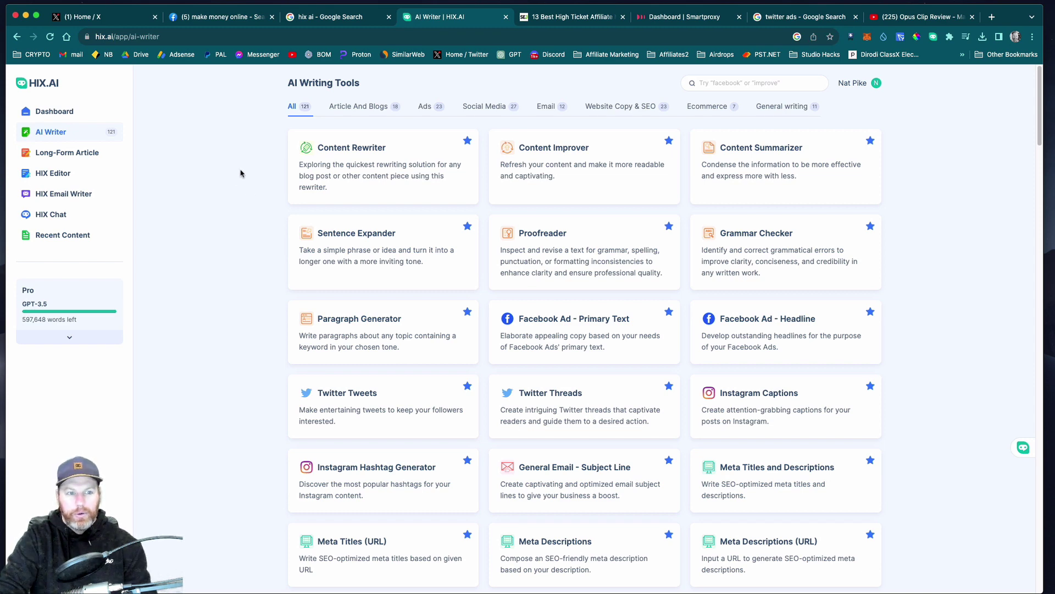
click(54, 112)
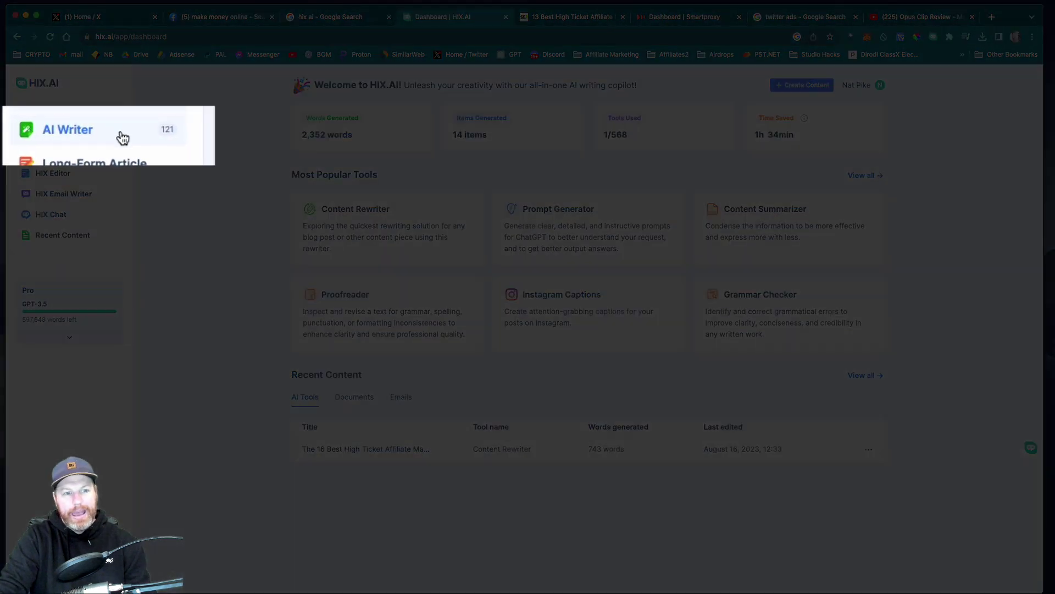
click(124, 137)
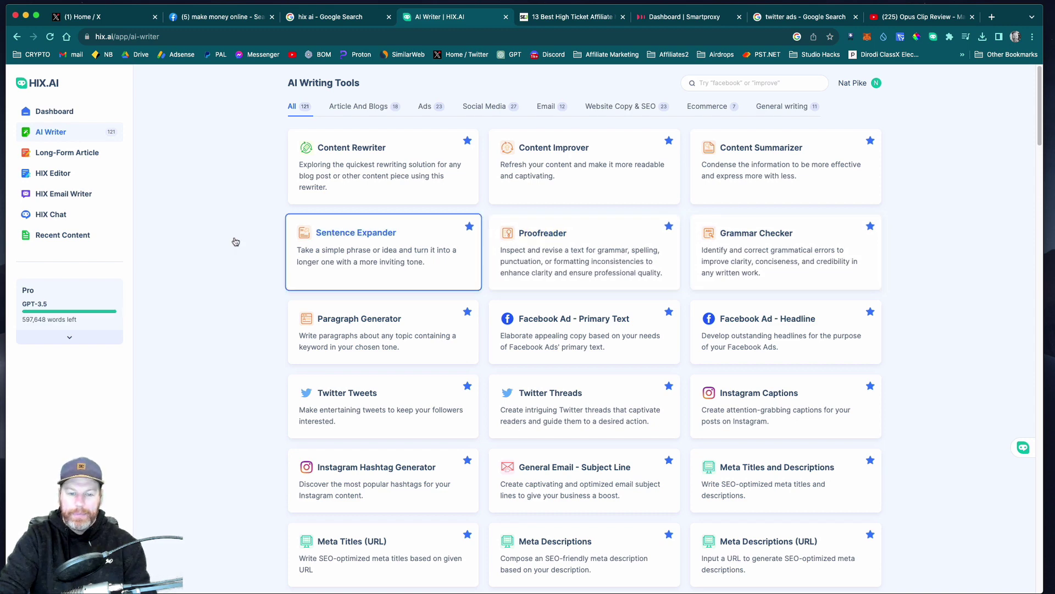
scroll(265, 314, down, 1)
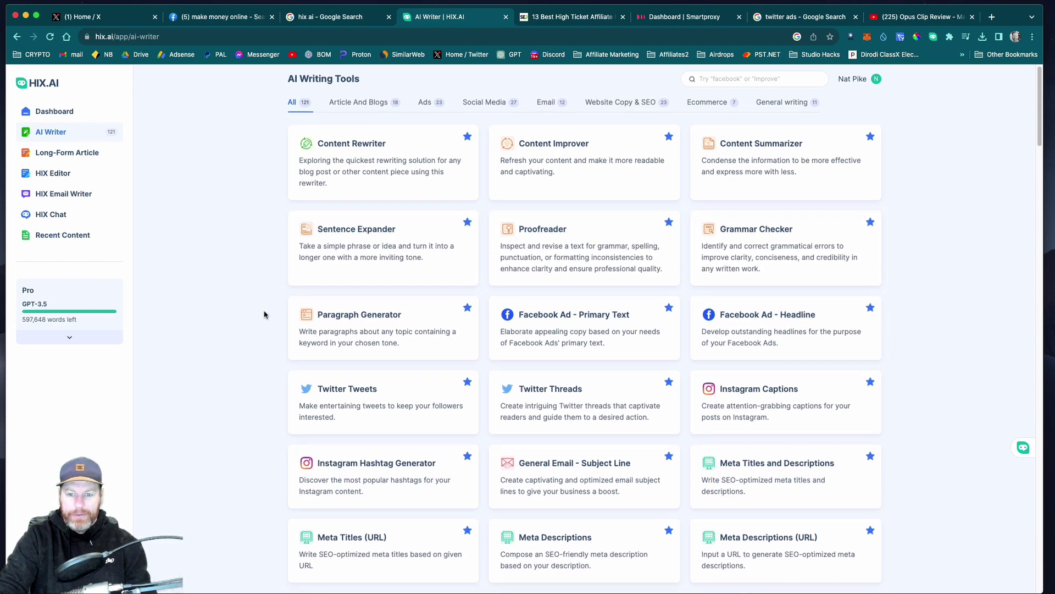
scroll(265, 314, down, 3)
scroll(273, 318, down, 3)
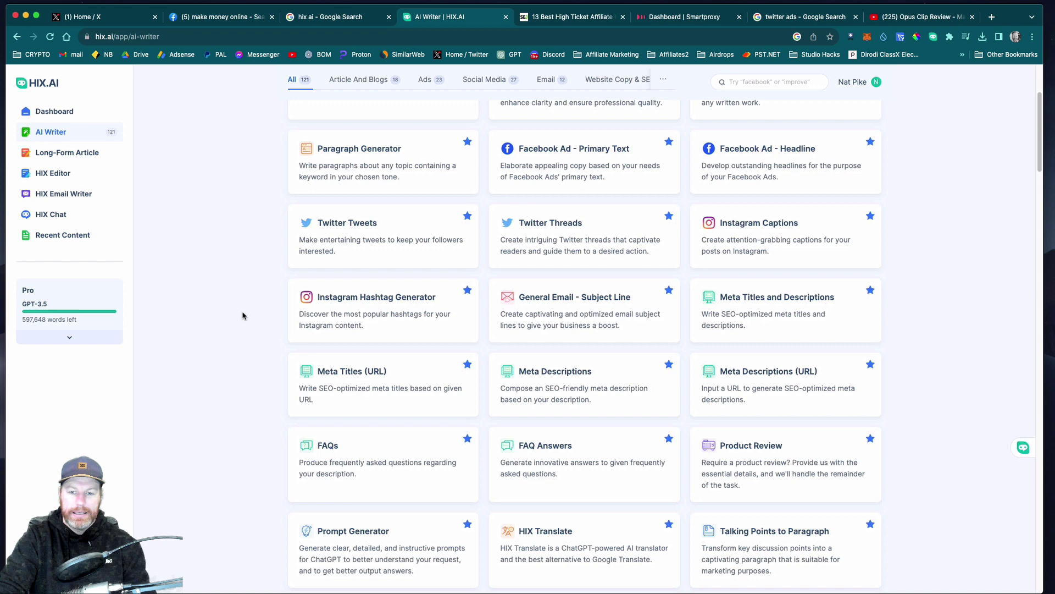
scroll(243, 313, down, 3)
scroll(243, 312, down, 3)
scroll(245, 323, down, 3)
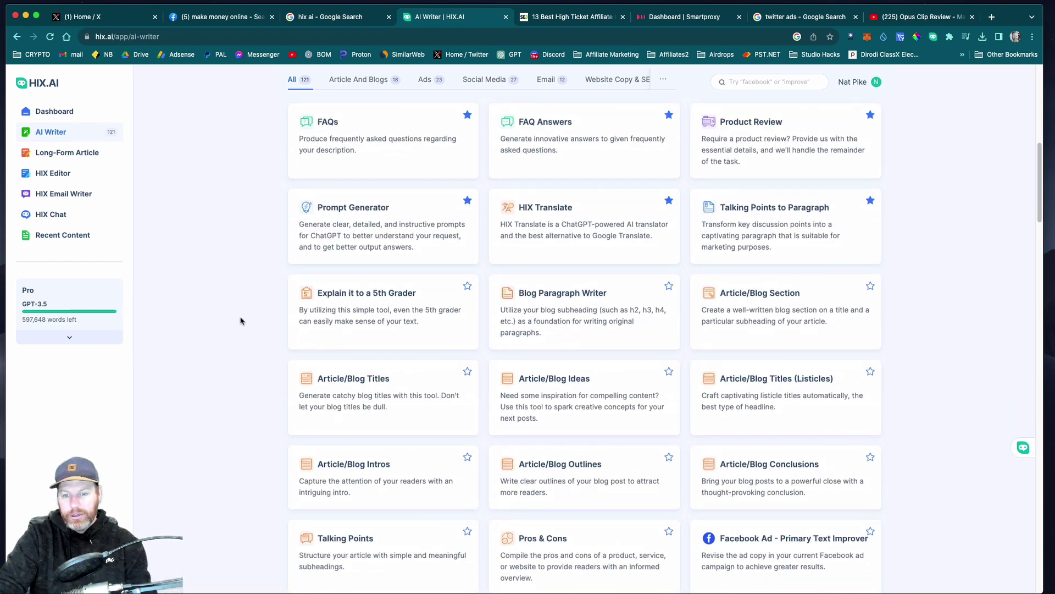
scroll(245, 323, down, 2)
scroll(239, 320, up, 6)
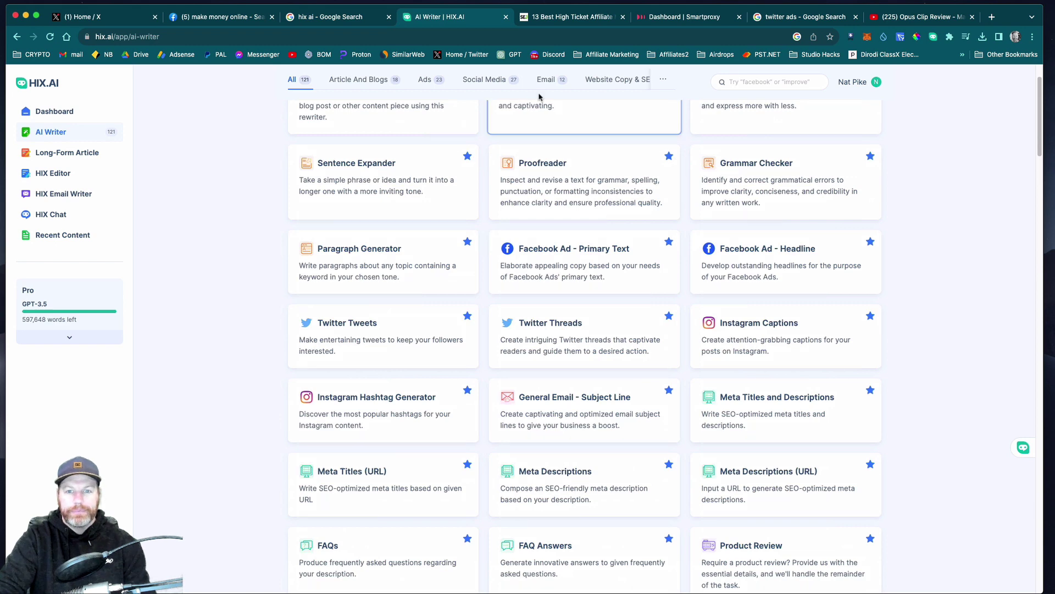
click(484, 80)
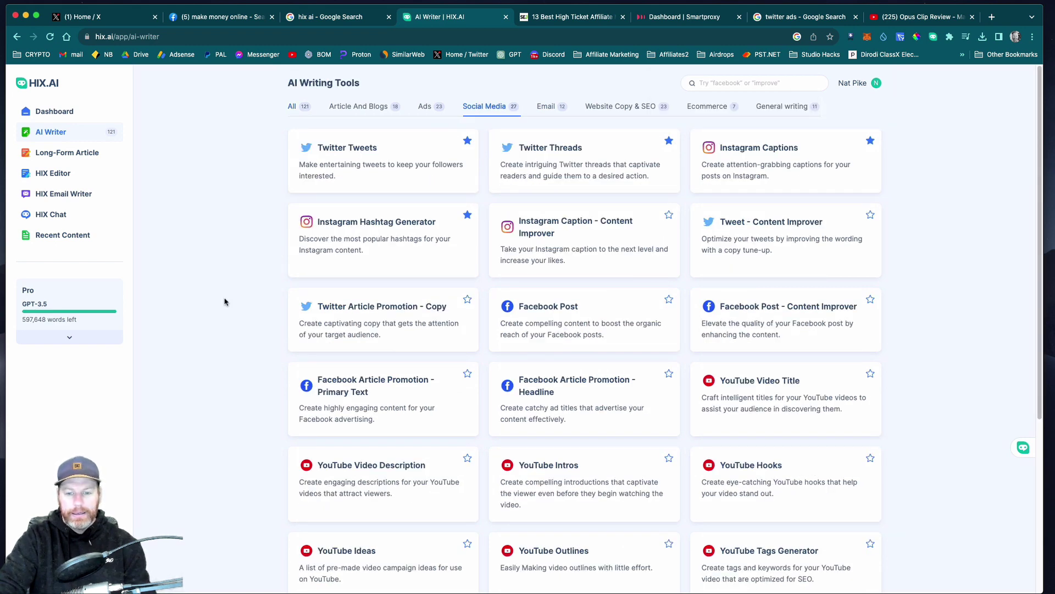
scroll(223, 300, down, 3)
scroll(224, 300, down, 2)
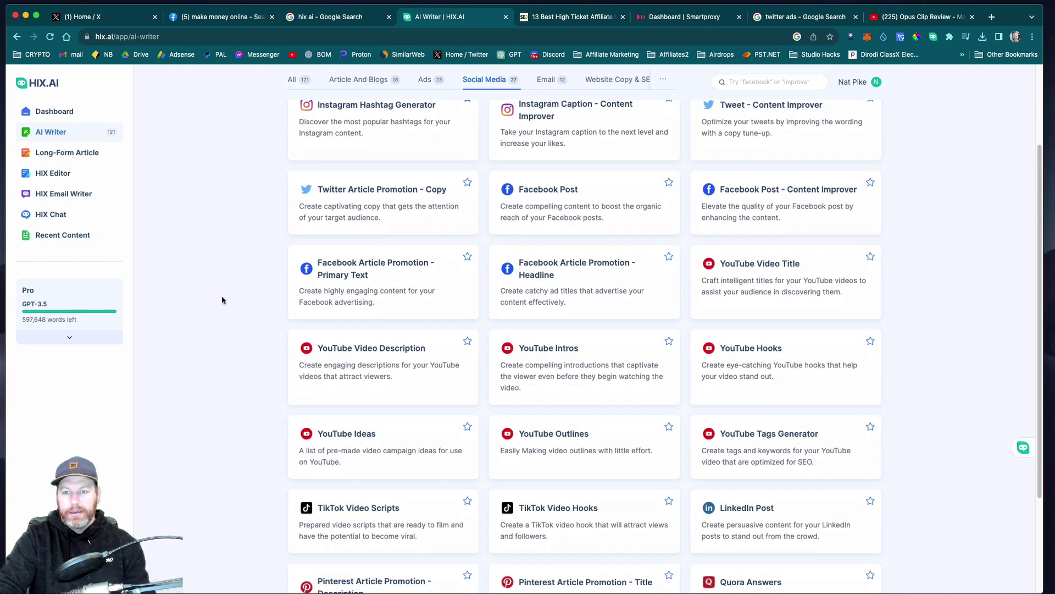
scroll(223, 299, down, 2)
scroll(222, 301, down, 1)
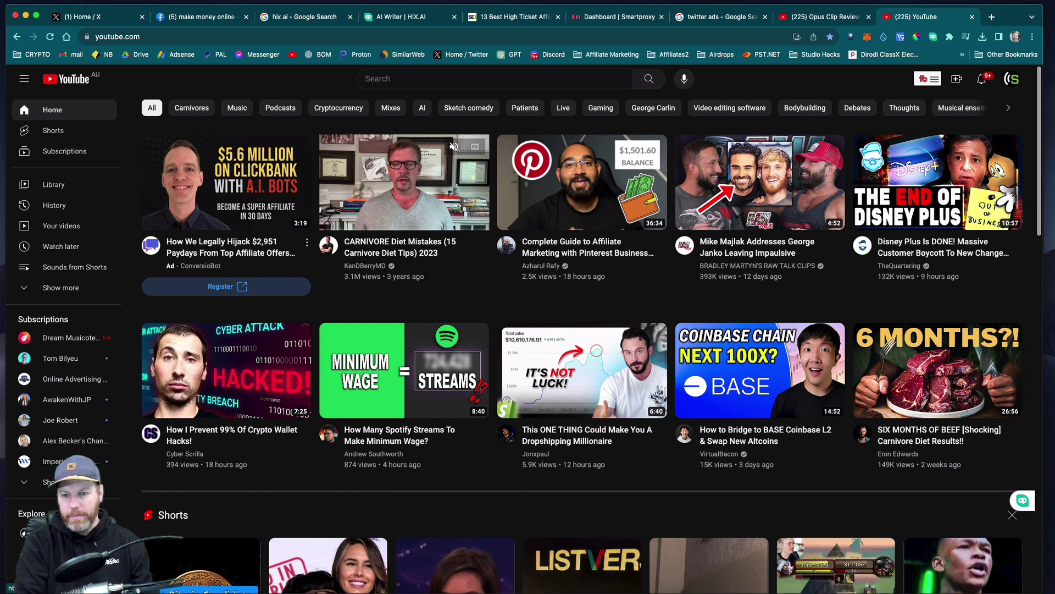
Step: Open the HIX.AI sidebar's social media writing tools and select YouTube Ideas
key(ctrl+p)
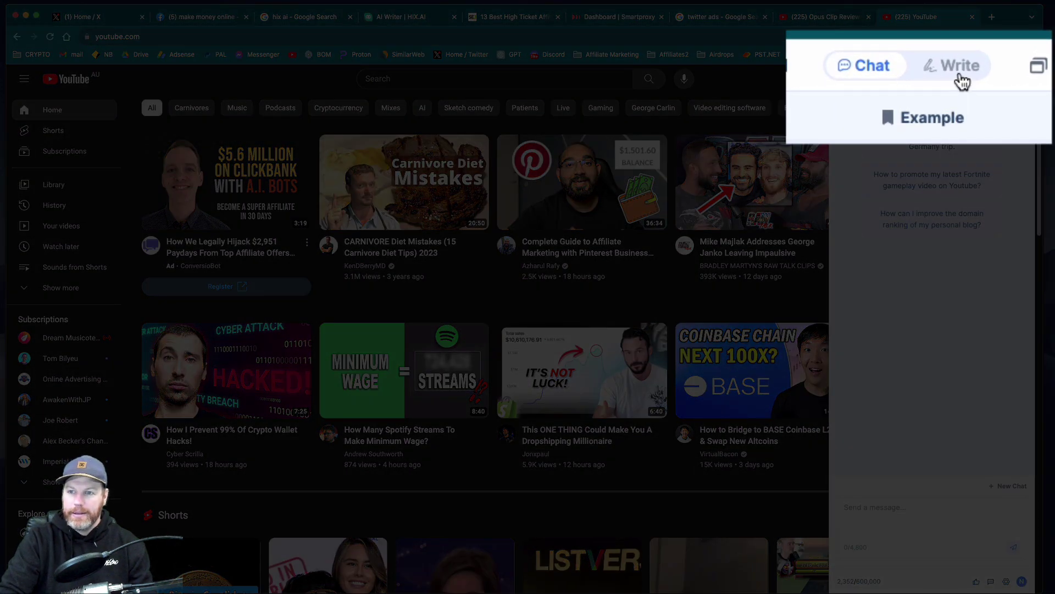
click(960, 67)
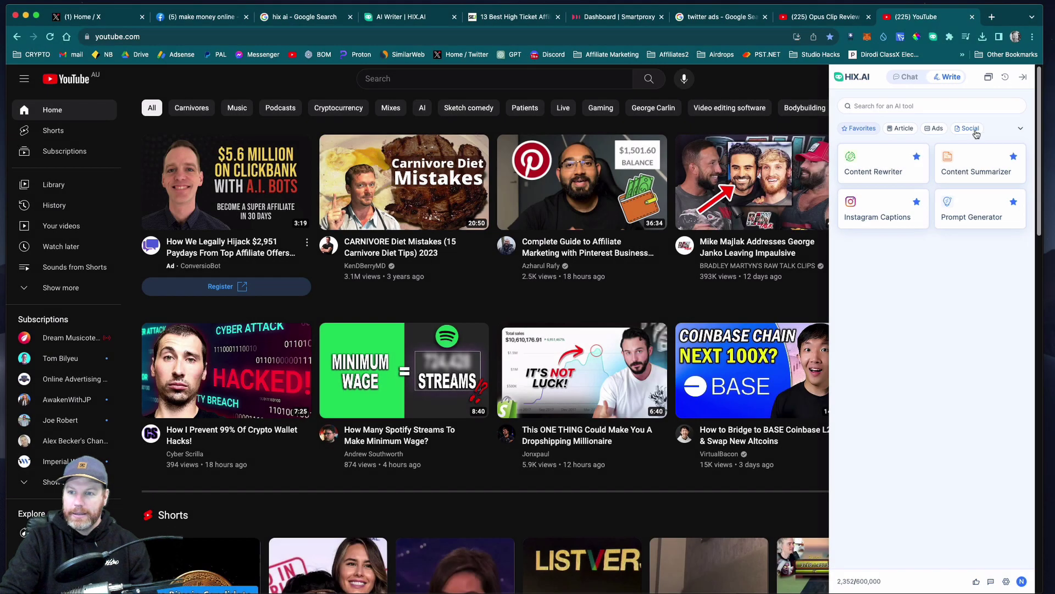
click(976, 130)
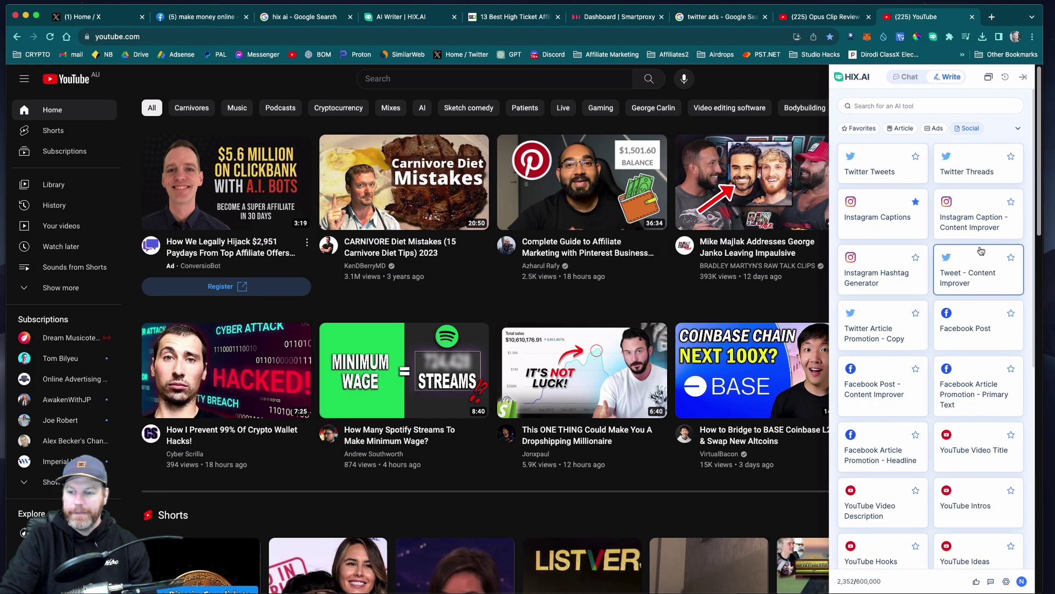
scroll(975, 247, down, 5)
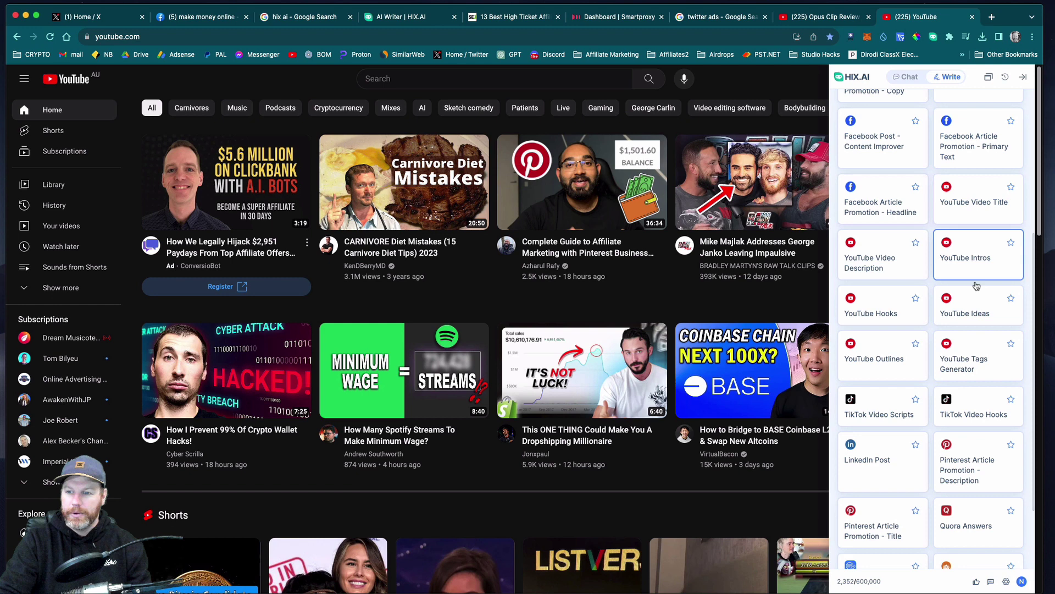
click(966, 312)
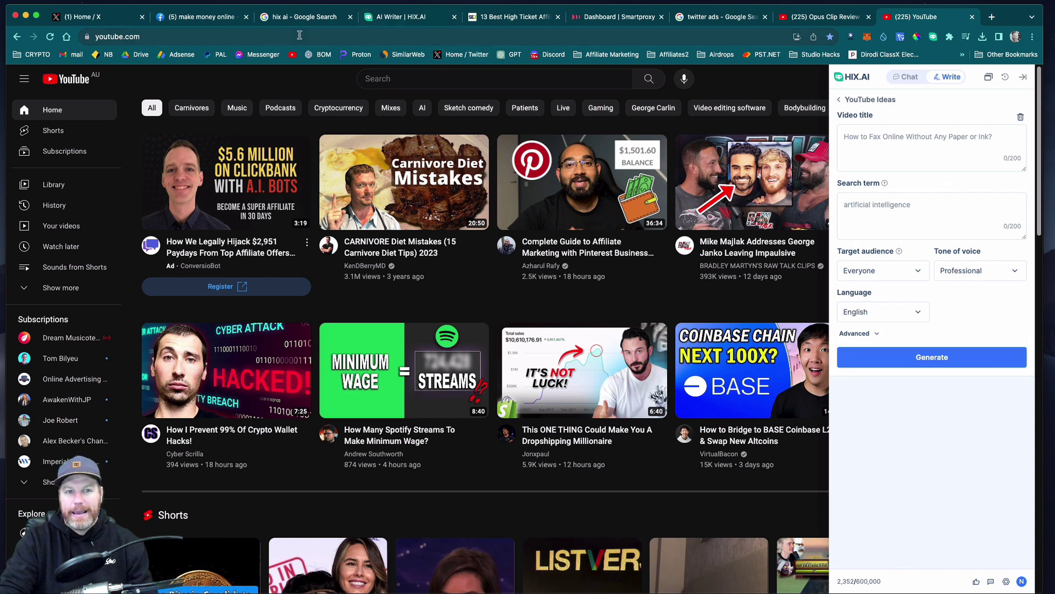
Step: Select the Smartproxy section of the Search Engine Journal article, then dismiss the webinar popup
click(511, 17)
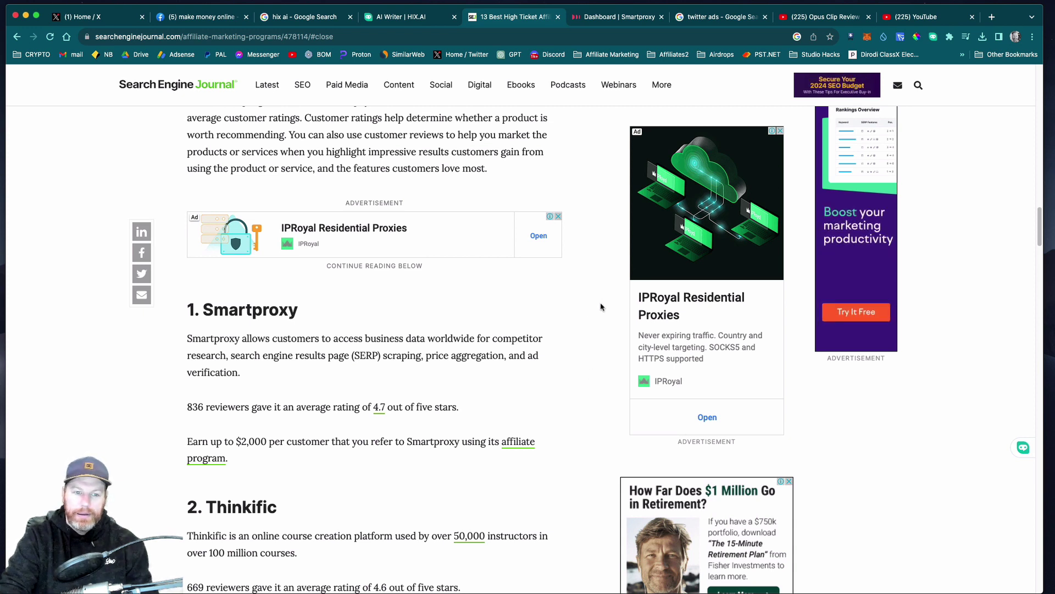
mouse_move(197, 299)
mouse_down()
mouse_move(399, 452)
mouse_move(467, 471)
mouse_up()
click(385, 371)
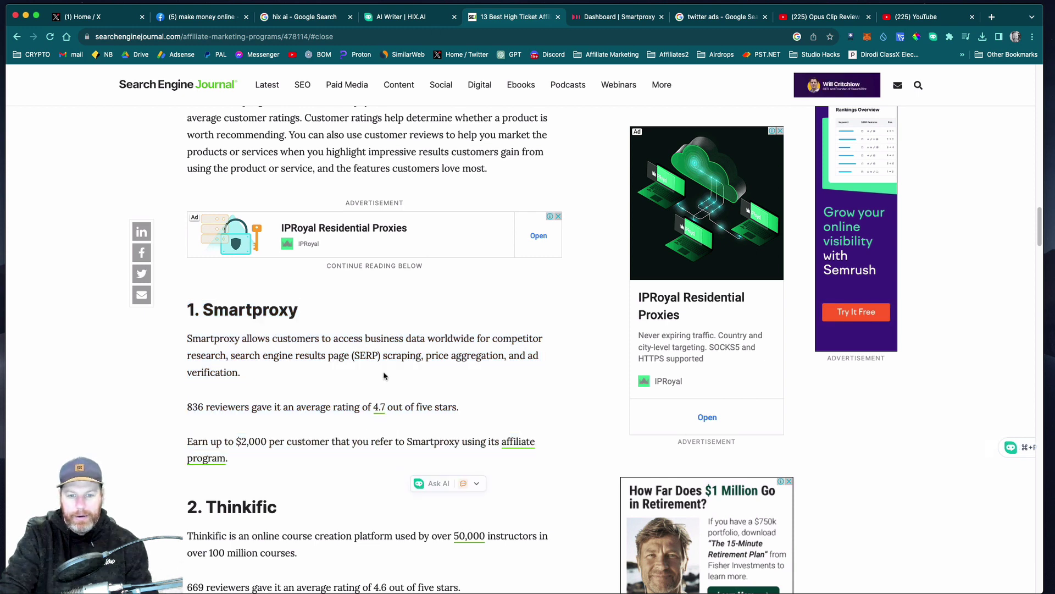
drag(204, 308, 299, 309)
click(318, 312)
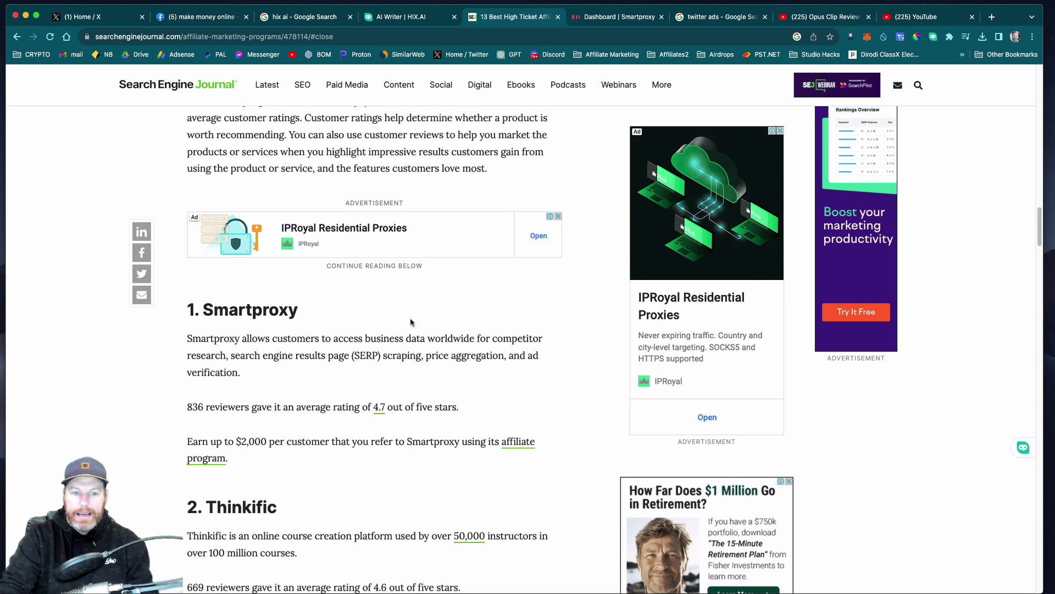
drag(249, 303, 462, 408)
click(192, 309)
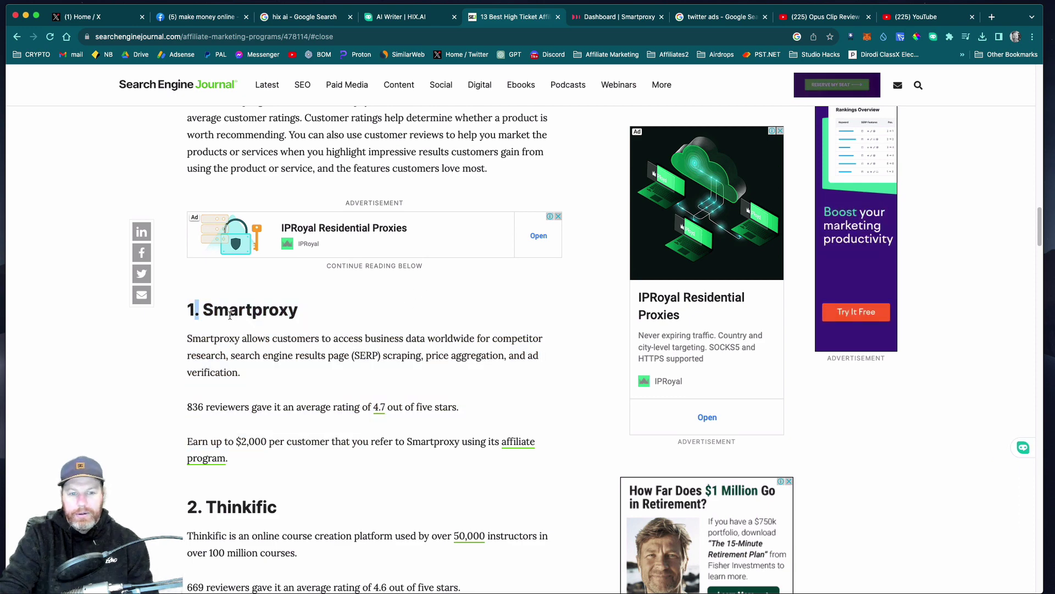
drag(188, 308, 301, 465)
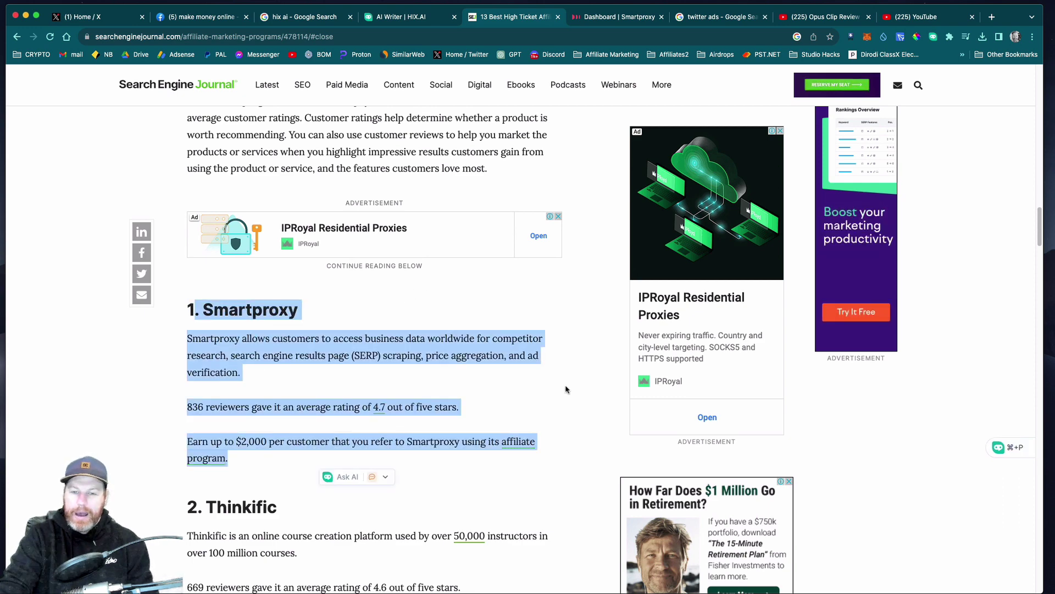
click(581, 391)
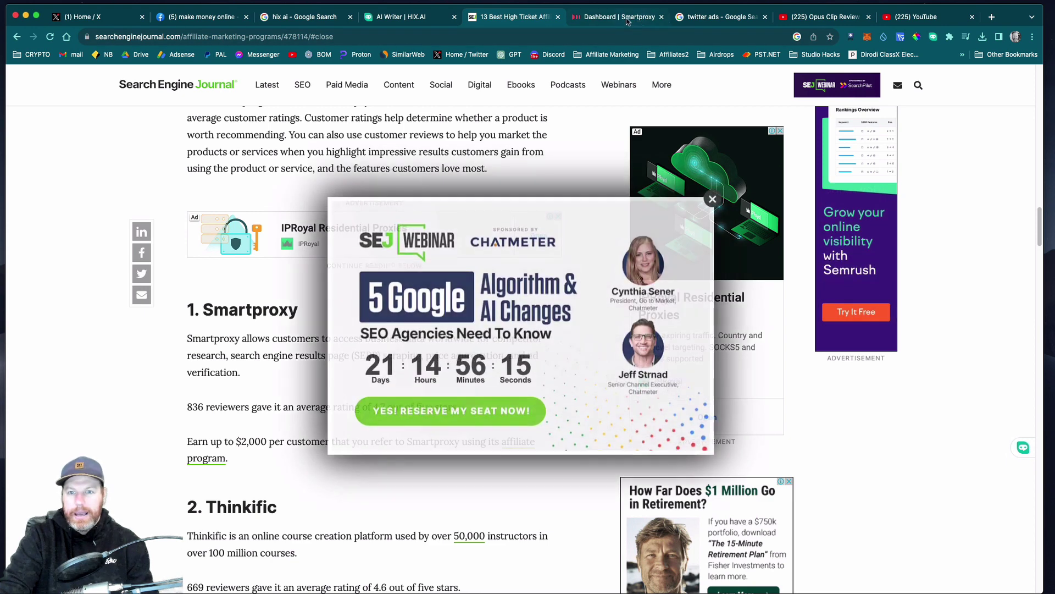
key(Escape)
Step: Select the search phrase 'smart proxy review' in the YouTube search results window
click(626, 17)
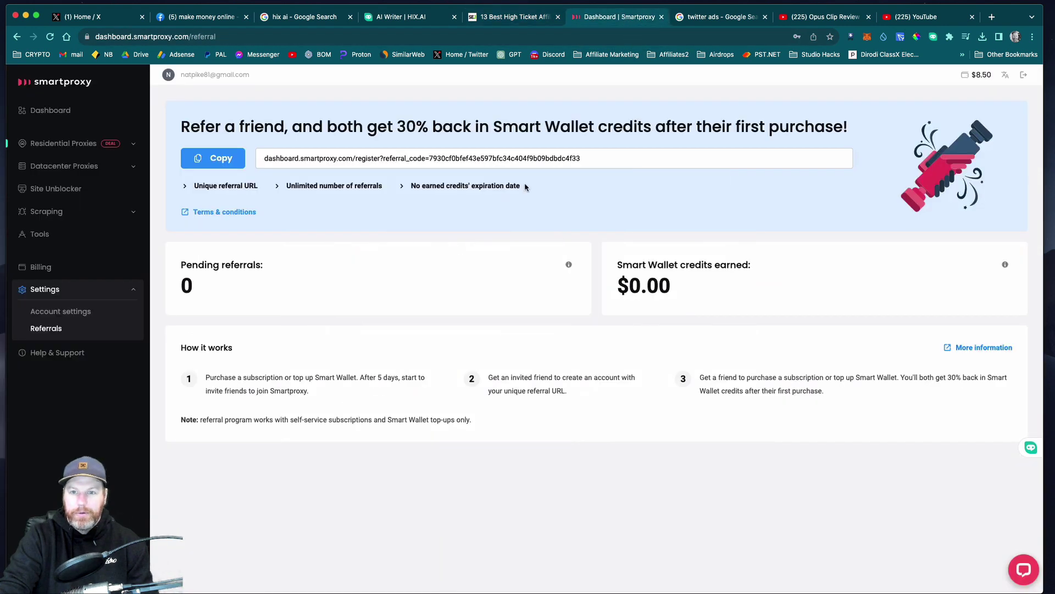
key(super+grave)
click(442, 127)
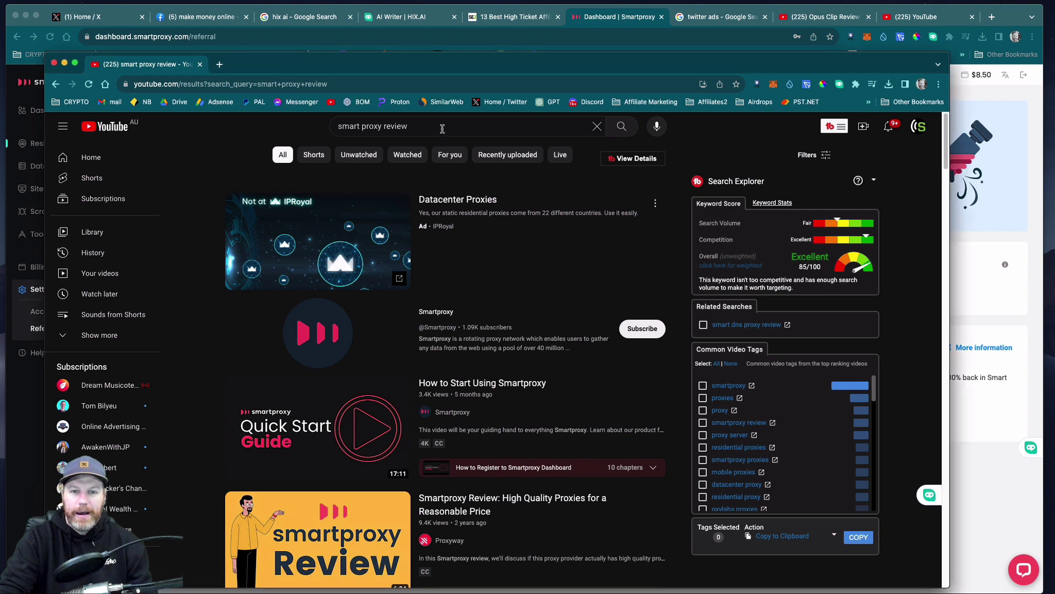
drag(430, 127, 337, 126)
key(super+c)
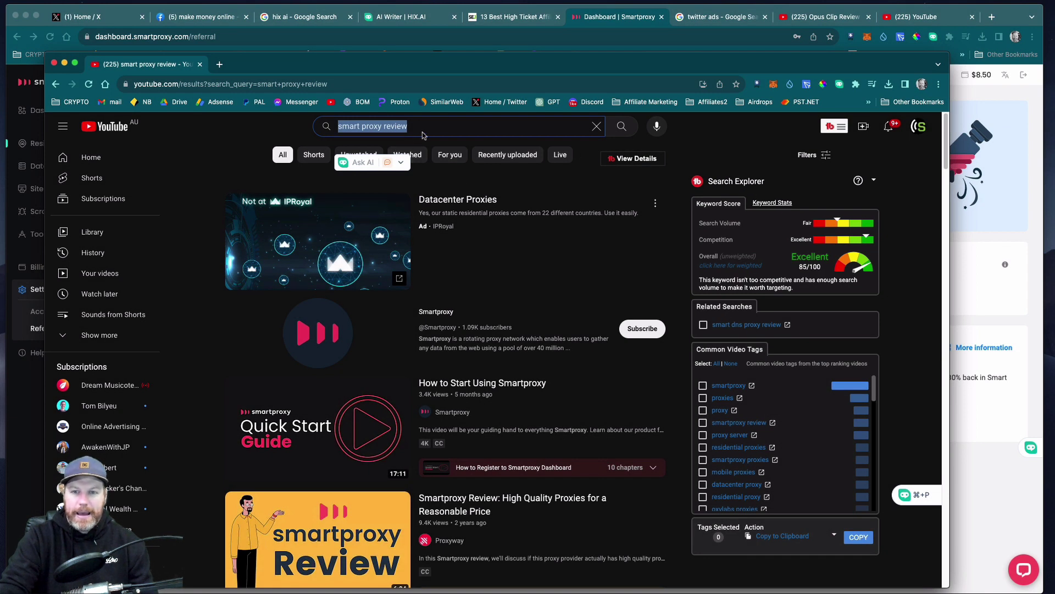
Step: Launch YouTube Outlines with 'smart proxy review' as search term, ready for the video title
click(916, 17)
scroll(916, 263, down, 3)
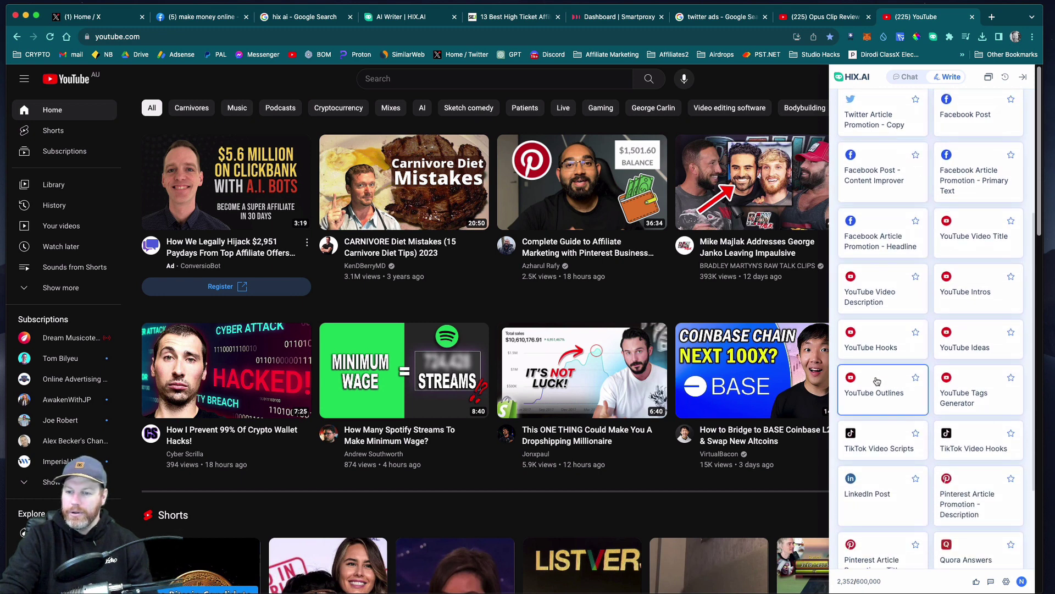
click(883, 394)
click(871, 210)
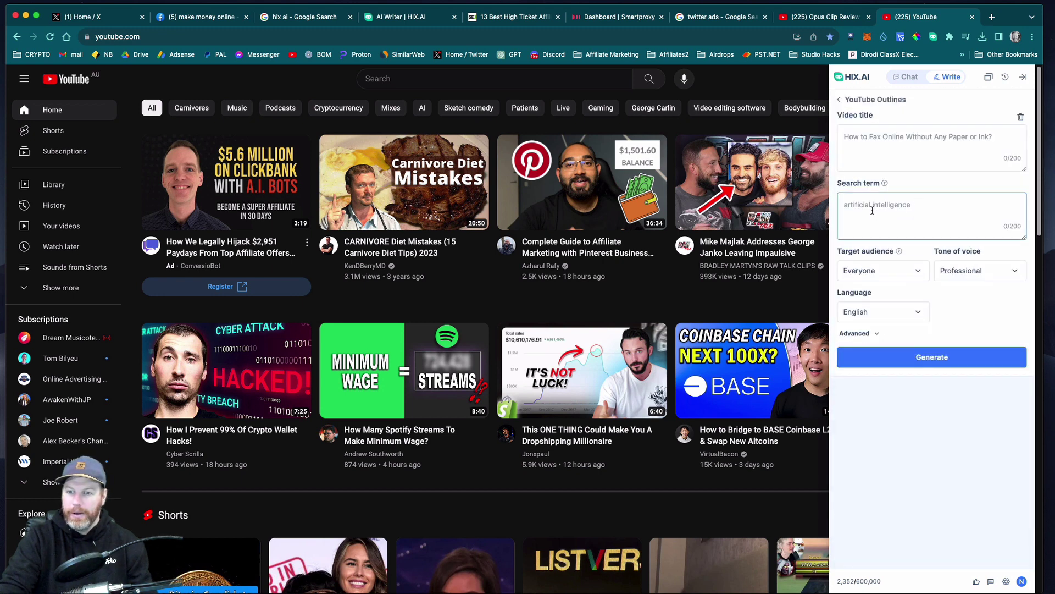
text(smart proxy review)
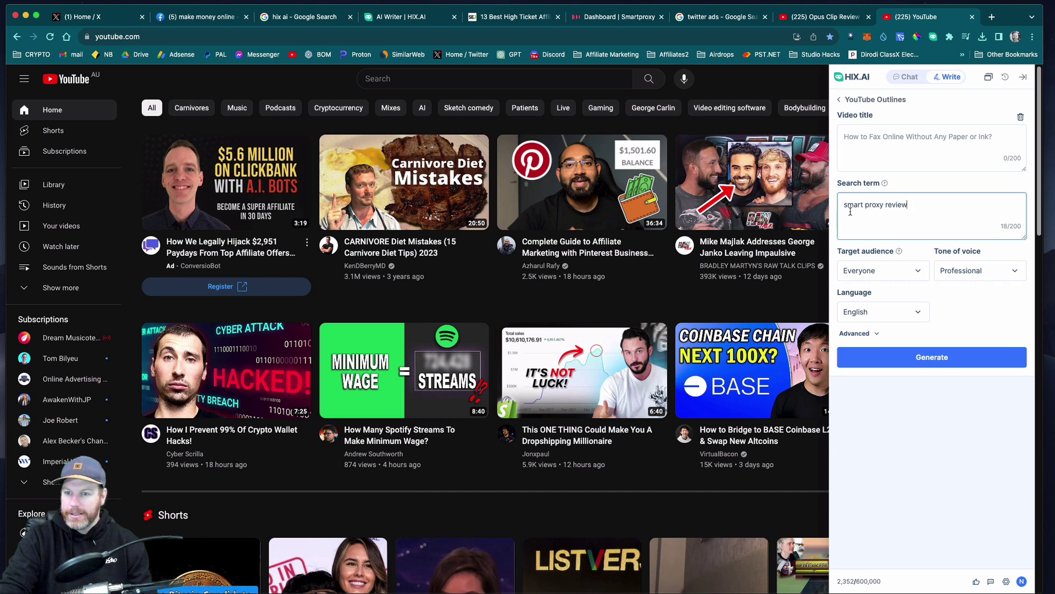
click(932, 145)
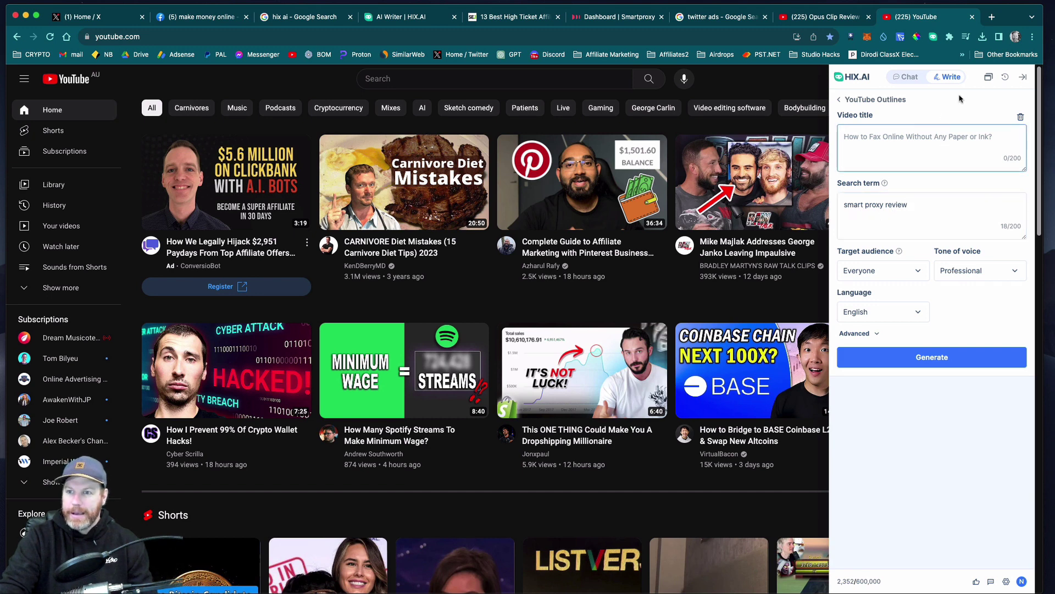
Step: Generate and select the title 'Smart Proxy Review: The Ultimate Guide to Boost Your Online Security and Privacy'
click(825, 17)
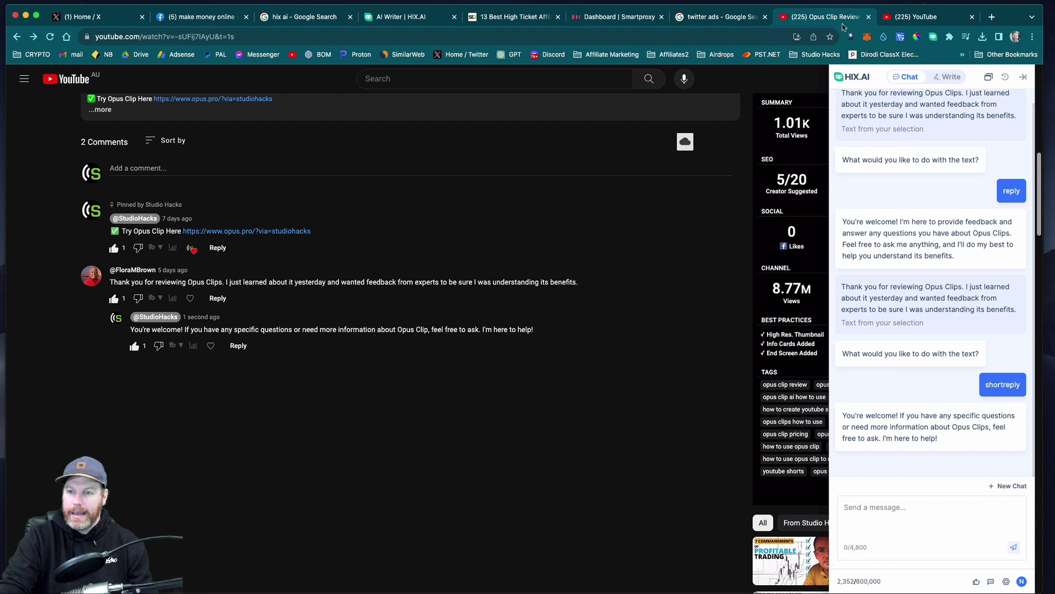
click(946, 77)
click(971, 129)
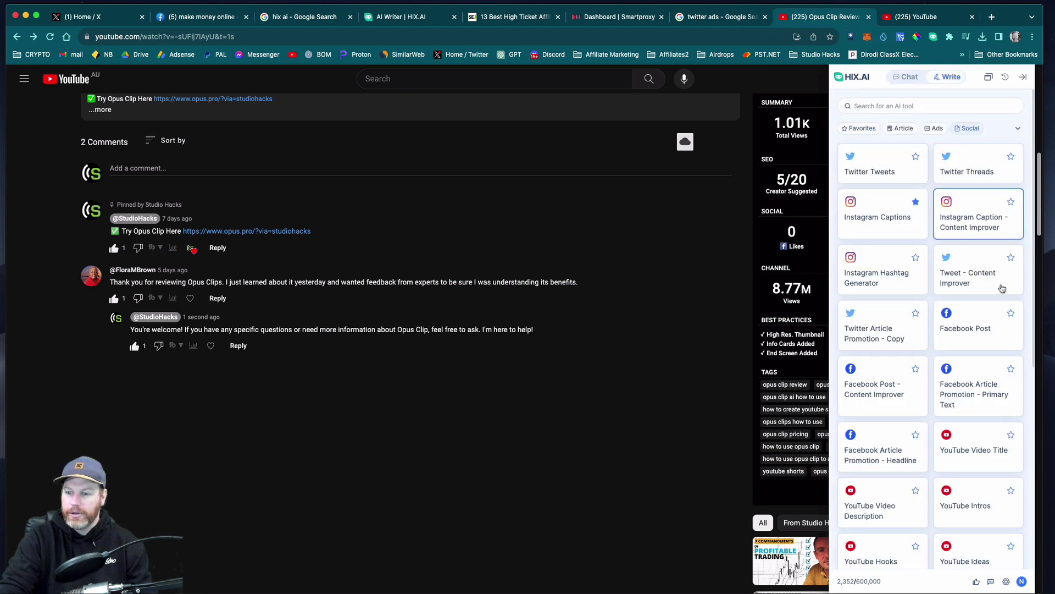
click(978, 455)
click(897, 139)
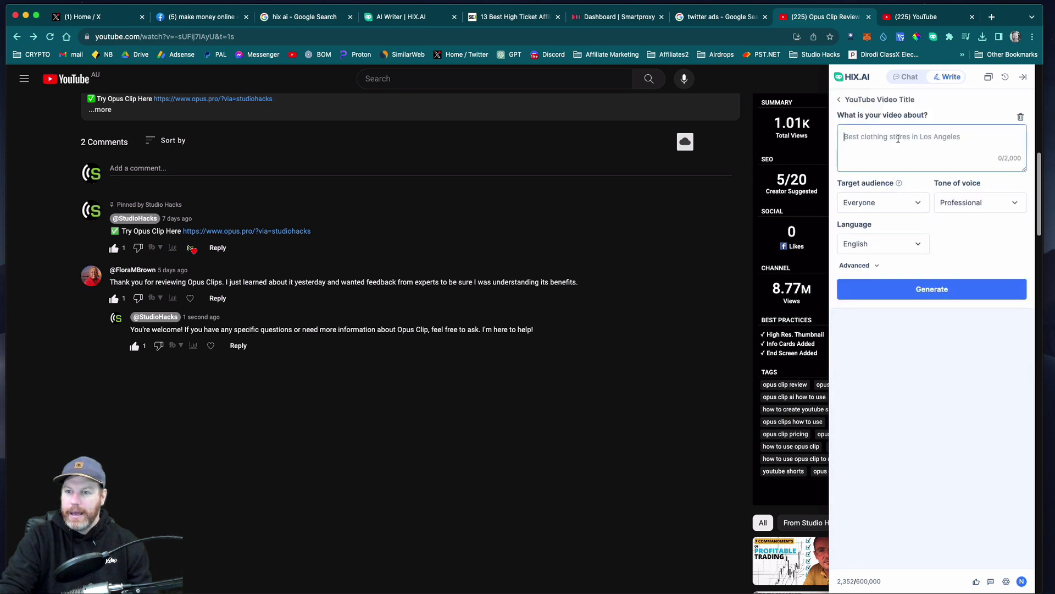
key(super+v)
click(931, 288)
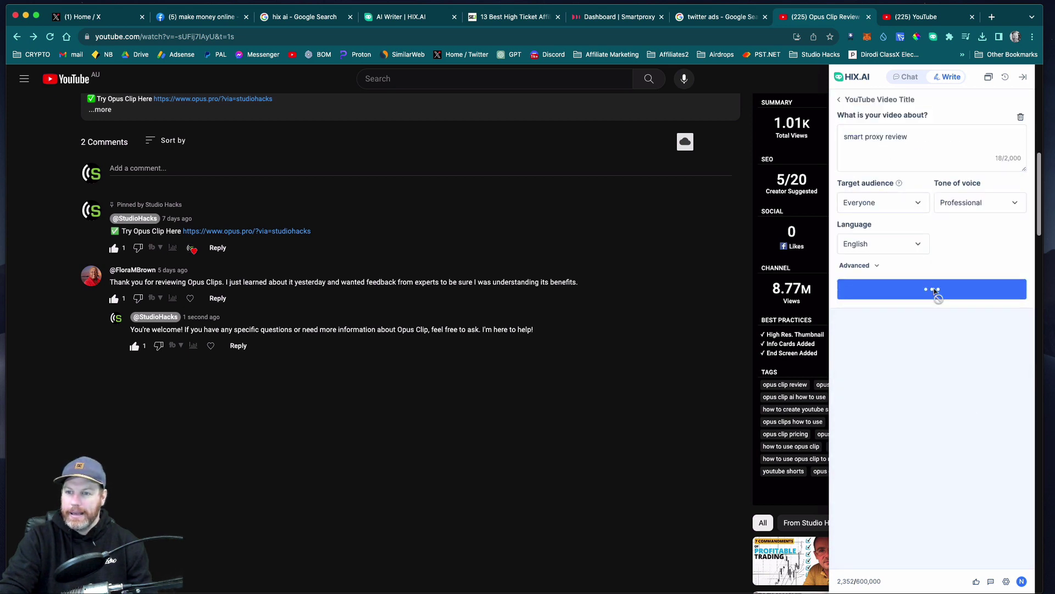
drag(956, 366, 844, 361)
key(super+c)
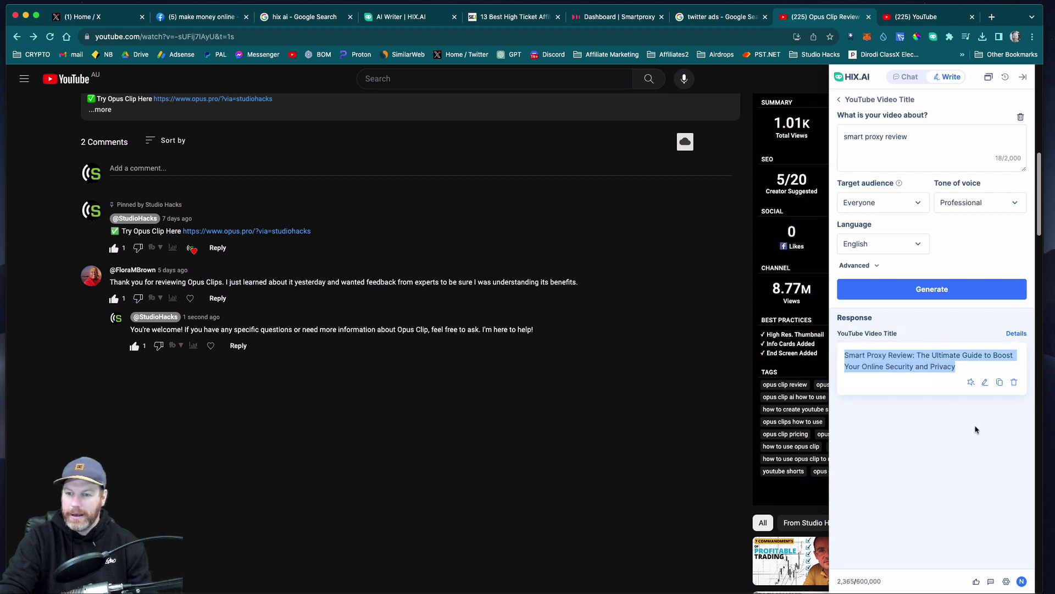
Step: Use the generated Smart Proxy Review title as the video title and generate the nine-section outline
click(931, 20)
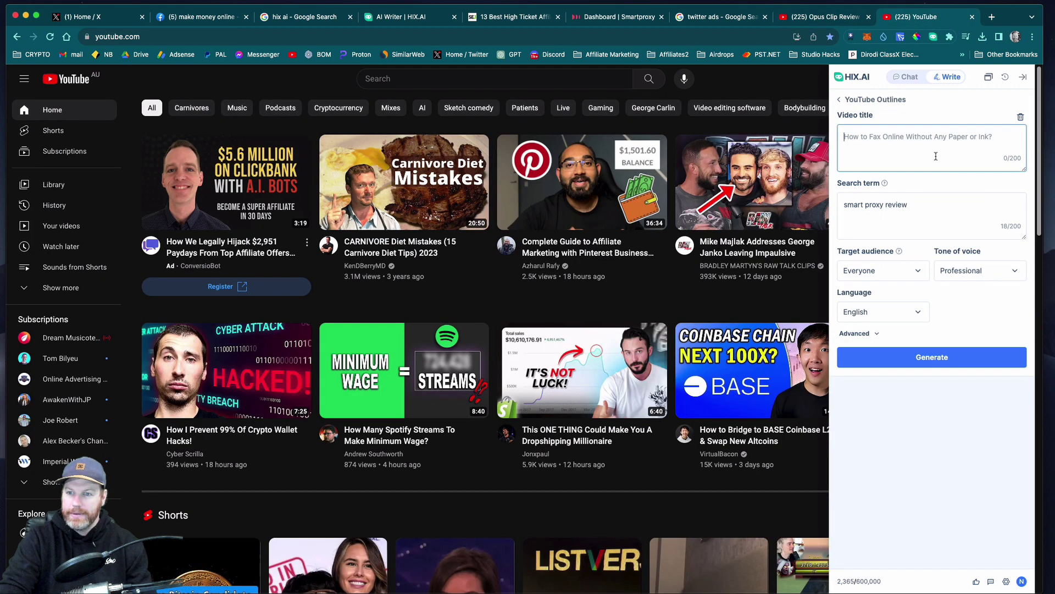
click(896, 148)
key(super+v)
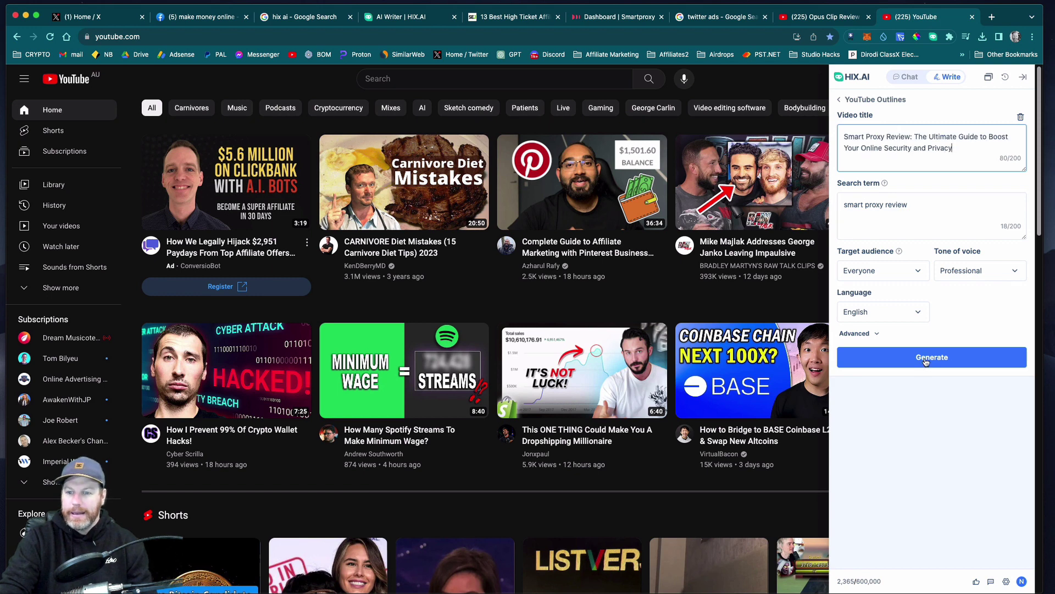
click(926, 358)
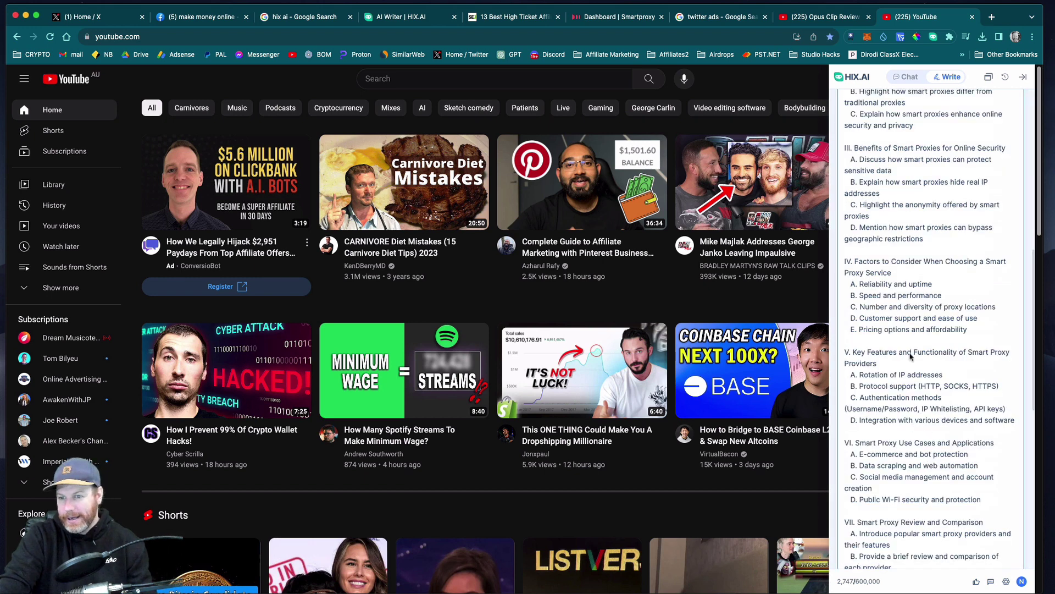
scroll(917, 391, up, 8)
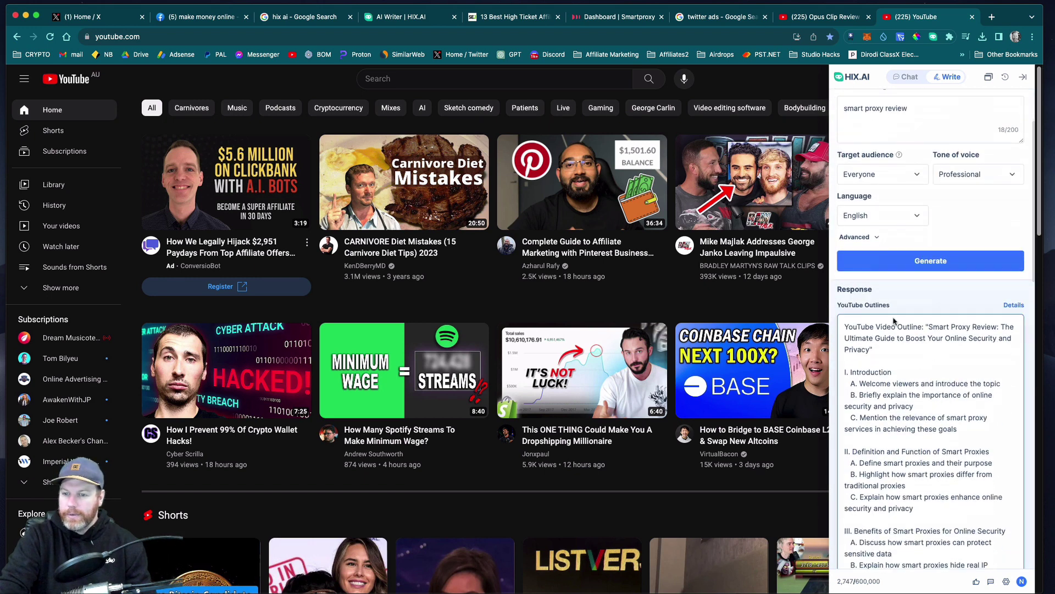
scroll(888, 340, down, 3)
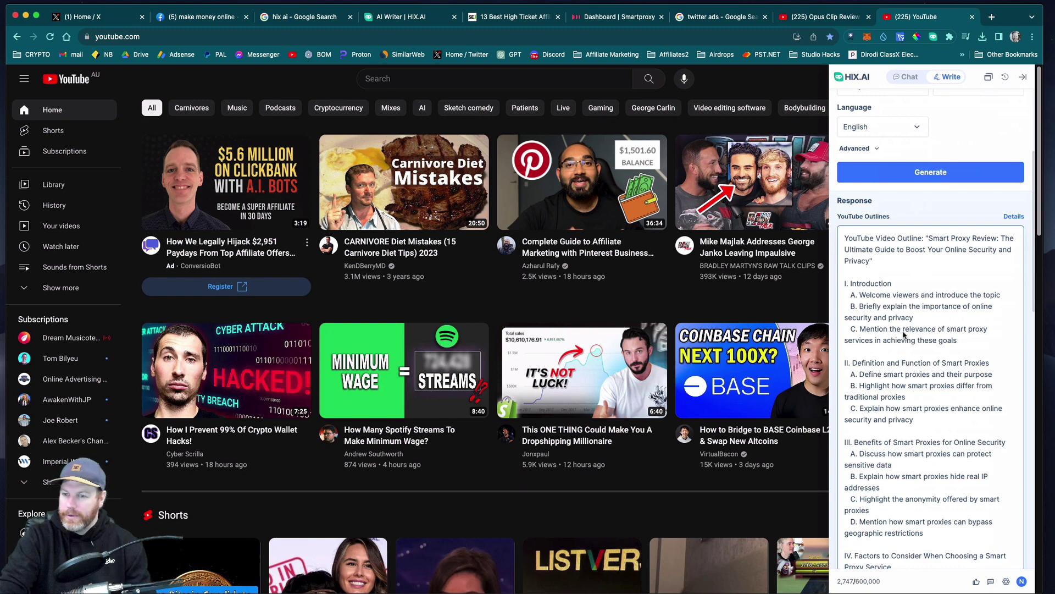
scroll(918, 249, down, 5)
scroll(912, 302, down, 8)
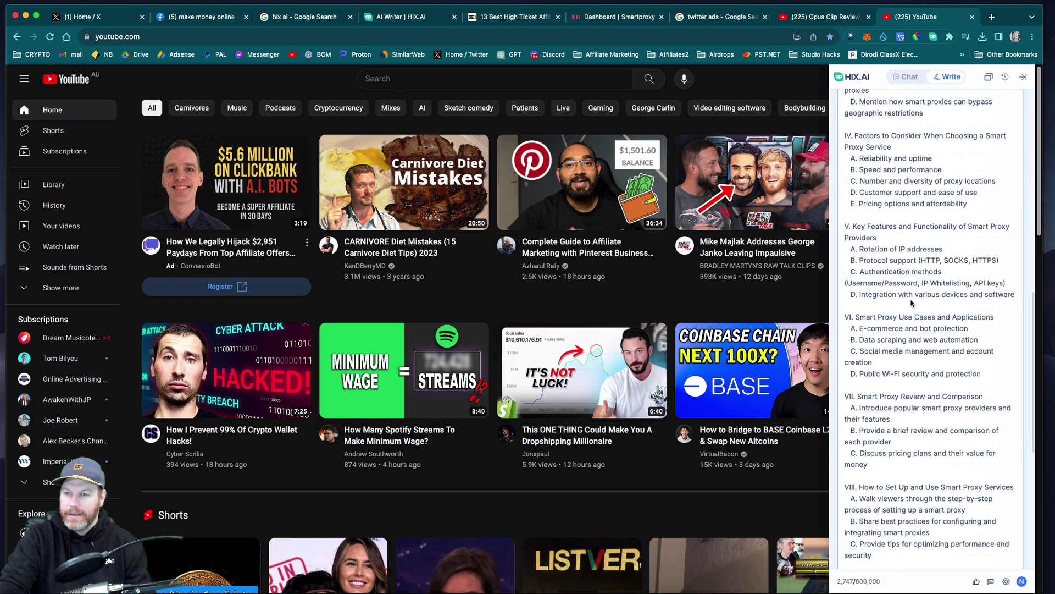
scroll(919, 338, down, 5)
scroll(919, 338, down, 5)
scroll(922, 304, down, 4)
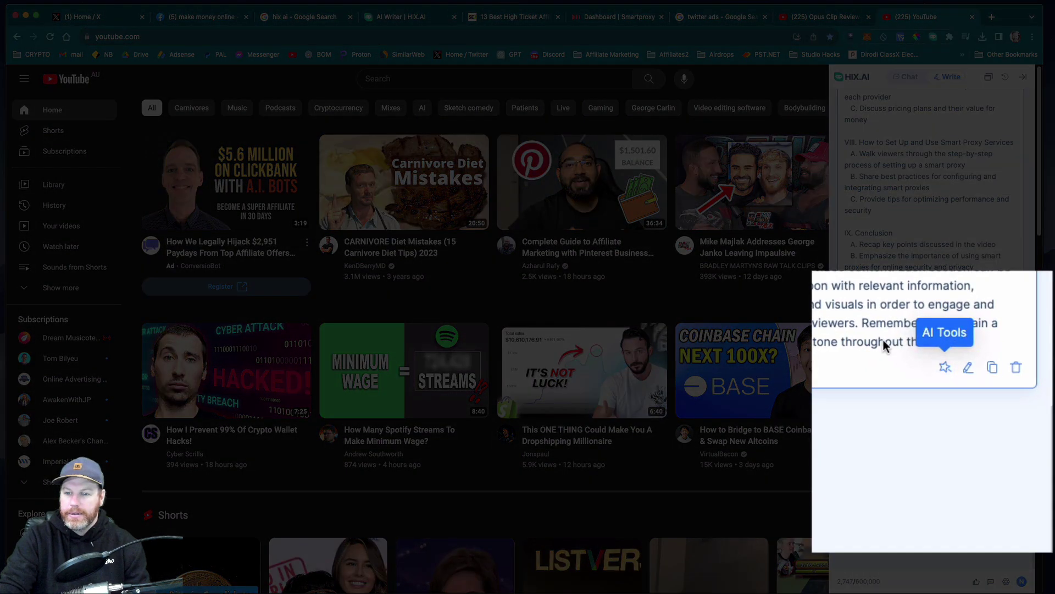
Step: Send the outline to chat with 'make this into a youtube video script', then begin a new request
click(945, 368)
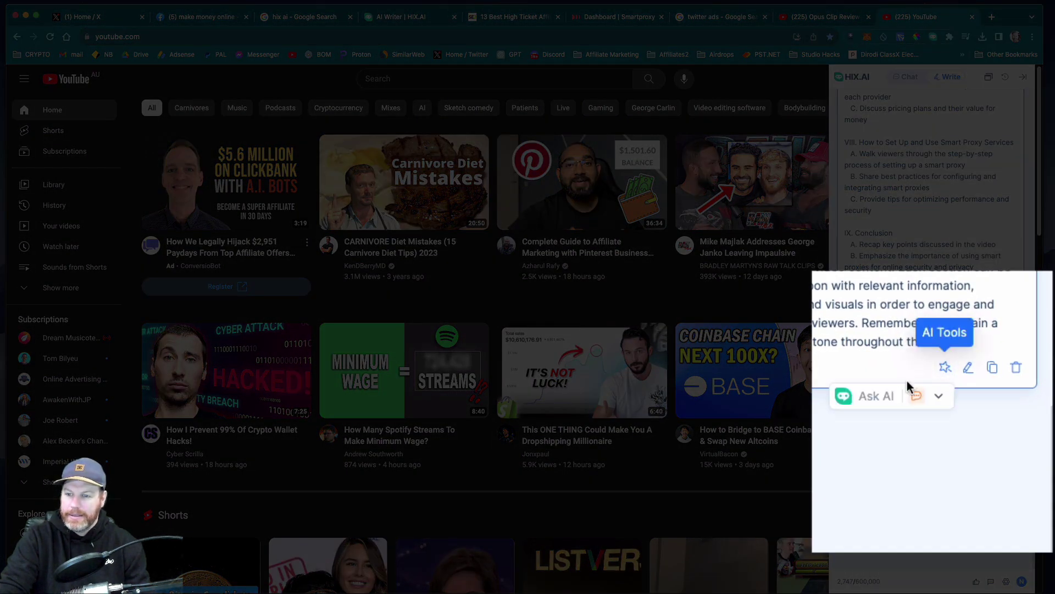
click(881, 399)
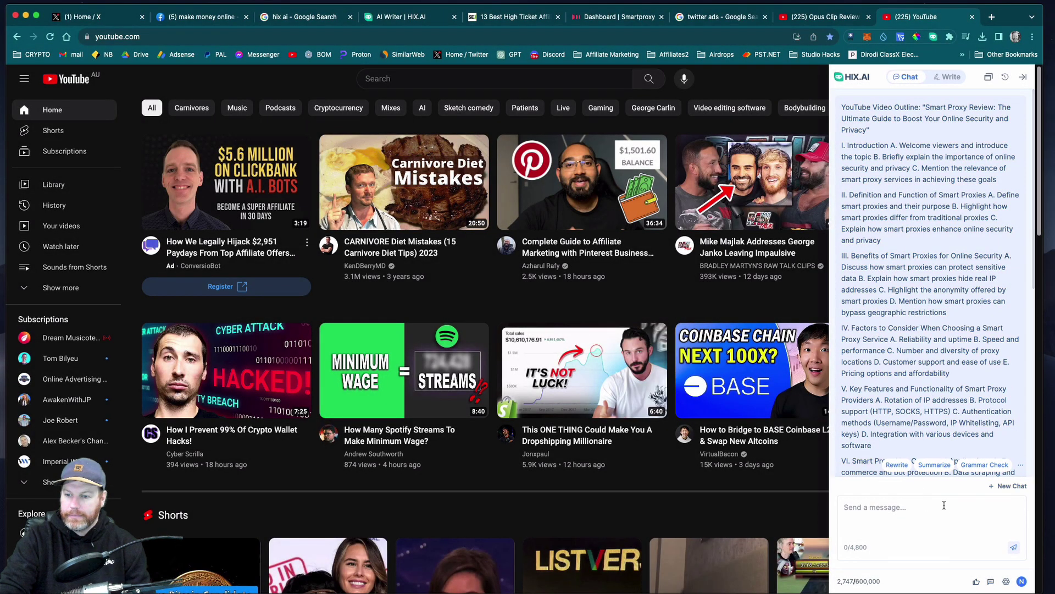
click(943, 504)
text(m)
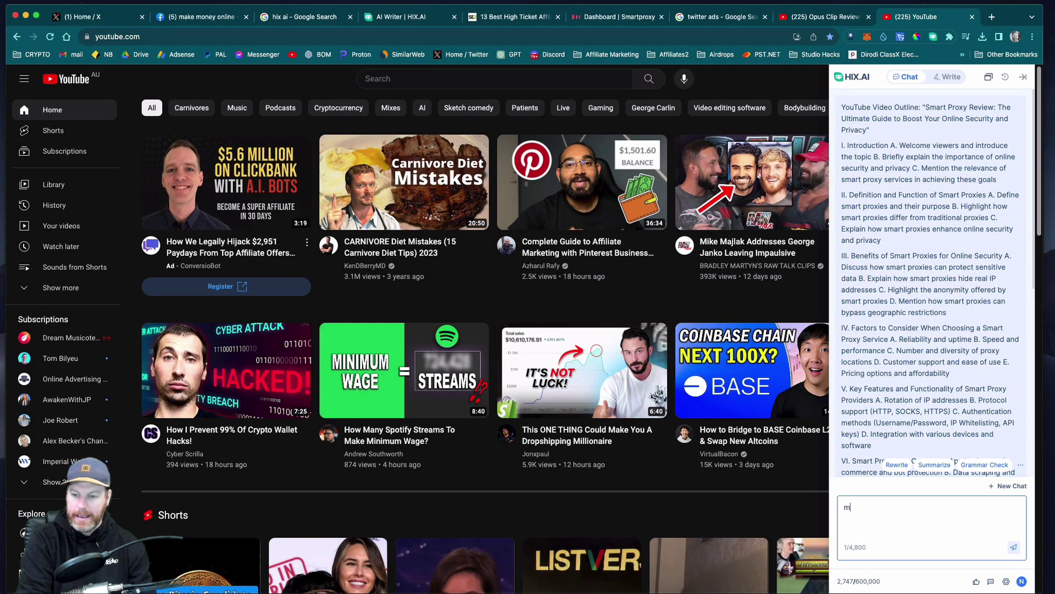
text(ake this into a y)
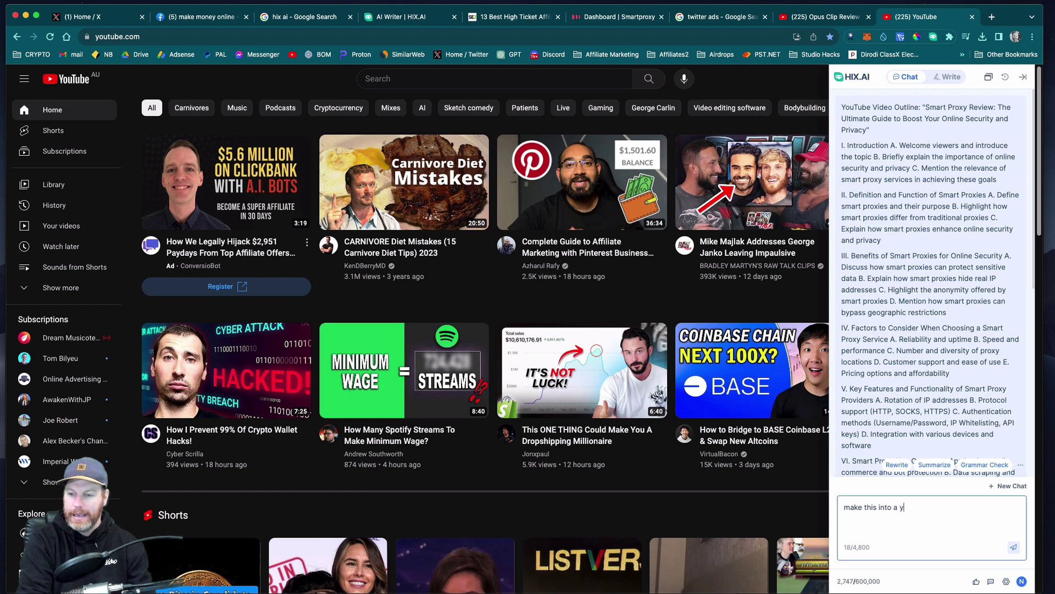
text(outube video)
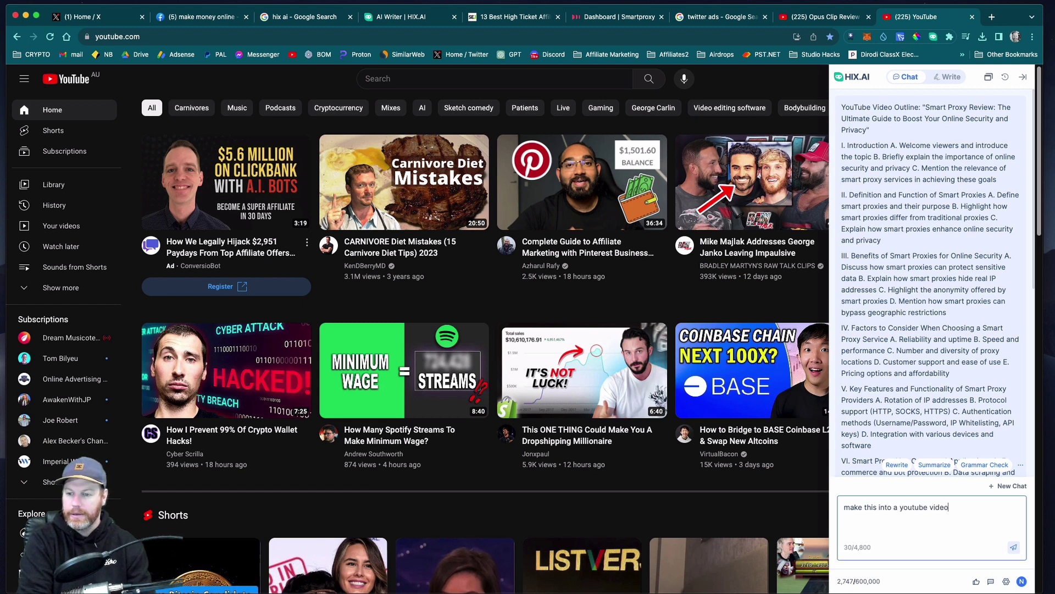
text( script)
key(Return)
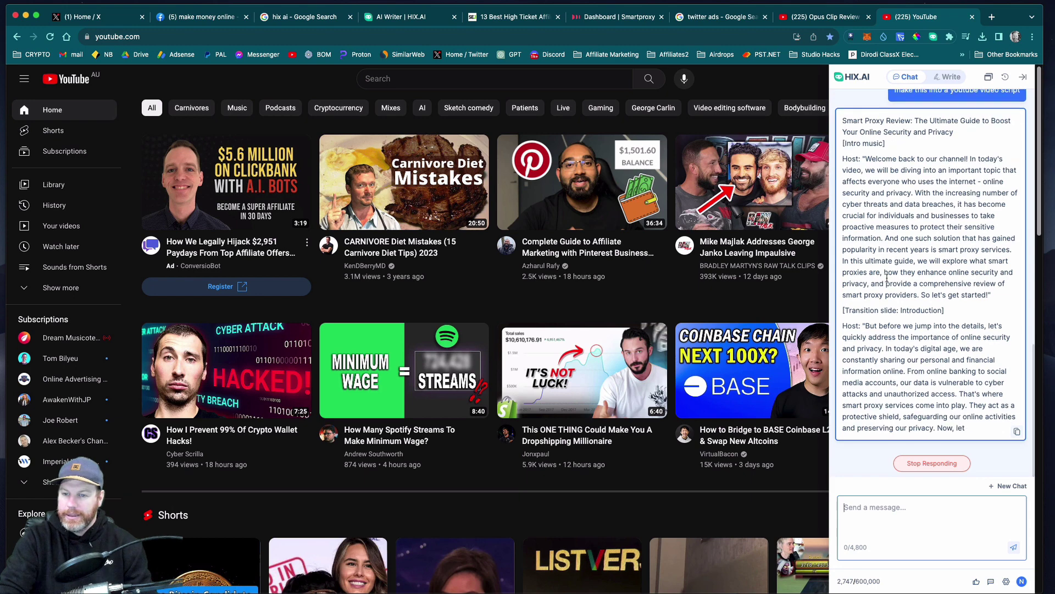
scroll(905, 251, up, 8)
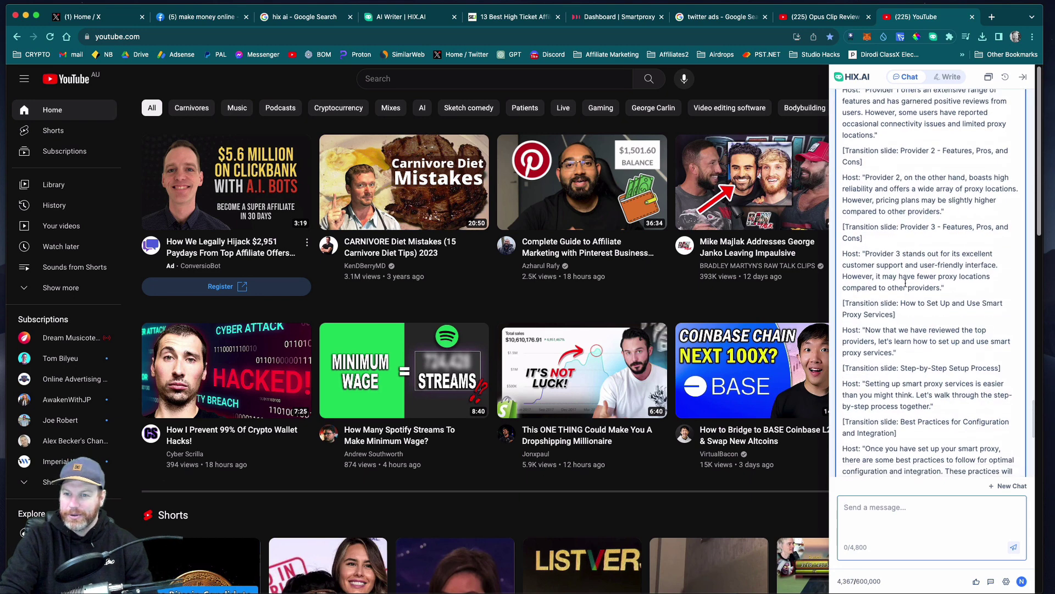
scroll(905, 273, up, 8)
scroll(905, 280, down, 5)
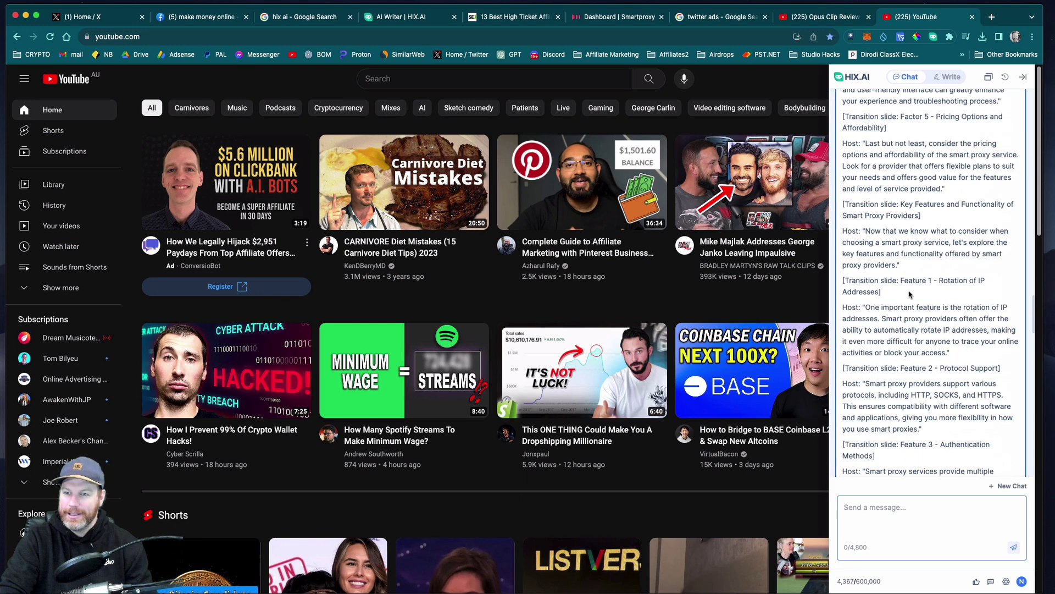
scroll(908, 288, down, 8)
scroll(909, 293, down, 5)
click(913, 507)
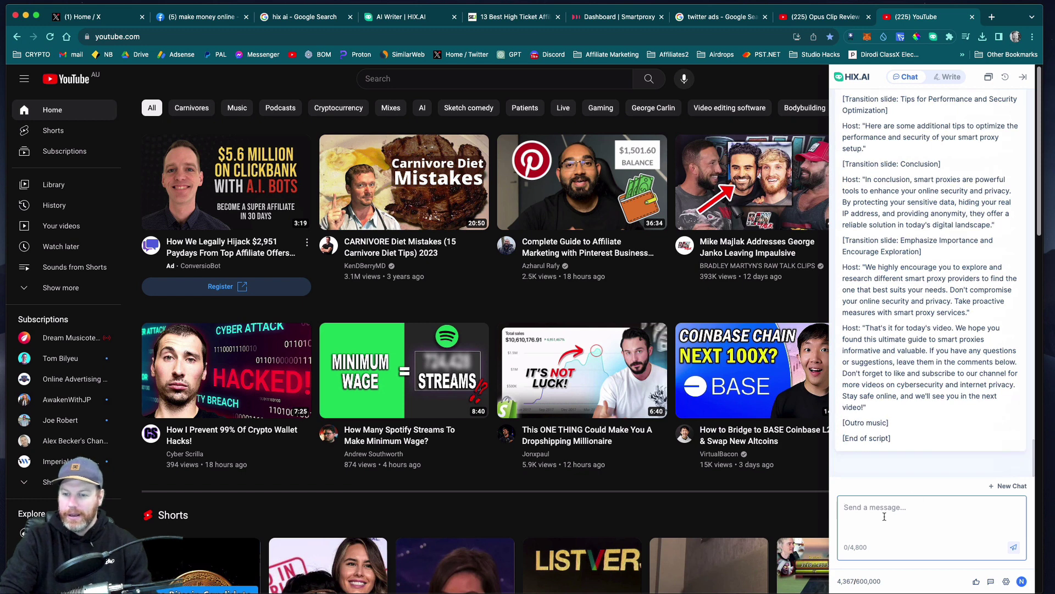
text(re-write this script)
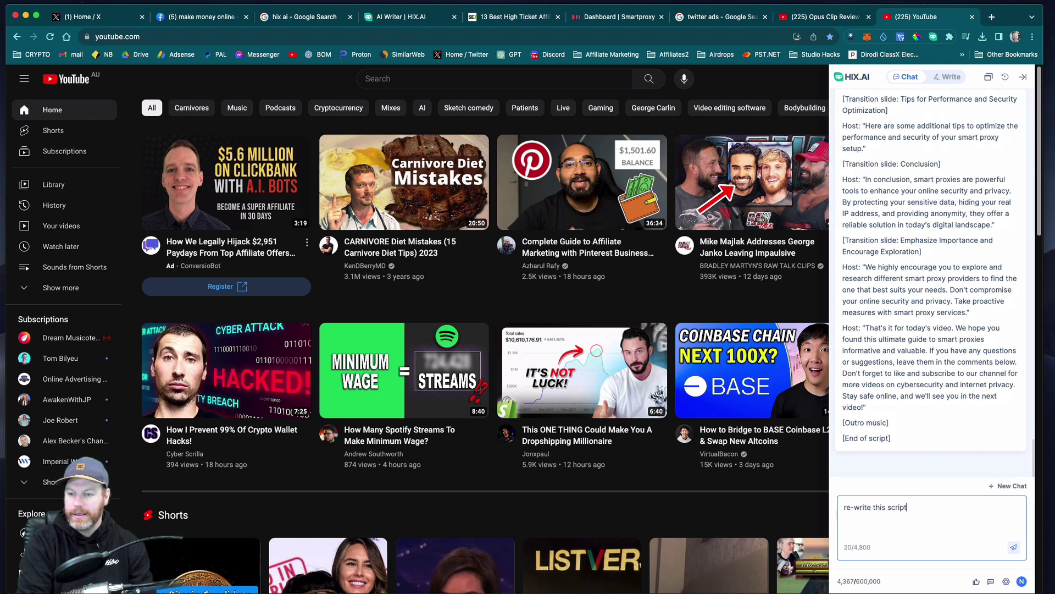
text( o)
text(t to m)
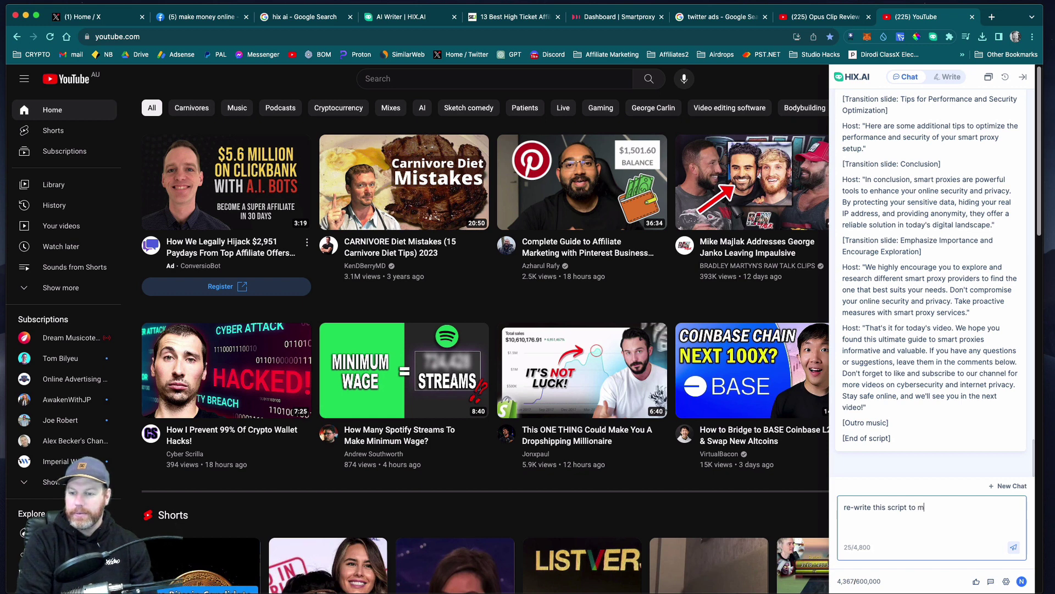
text(ake)
text( a 3 min)
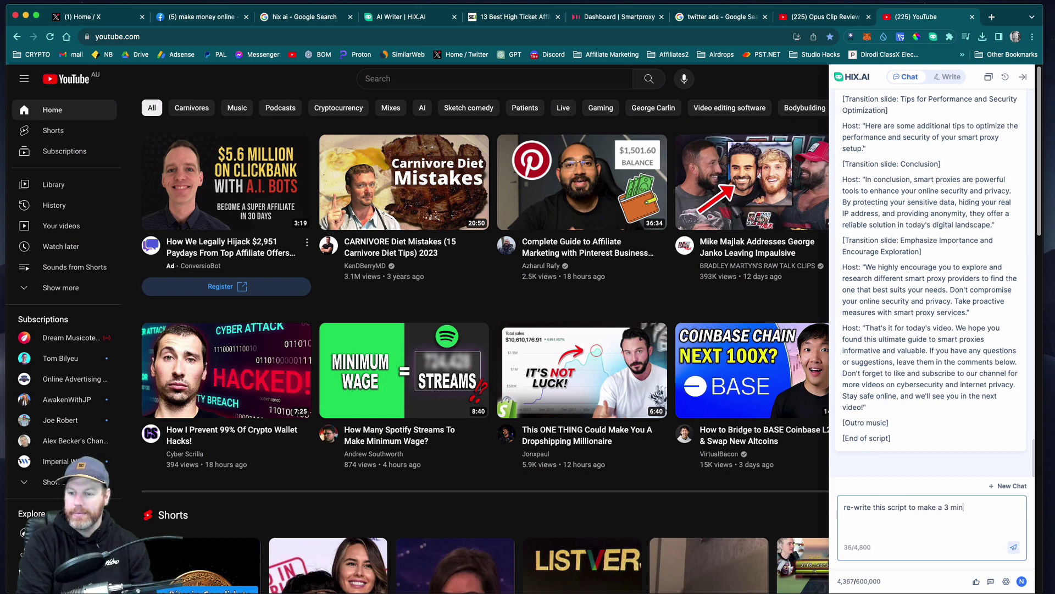
Step: Send 're-write this script to make a 3-5 youtube video' and go to the AI Writer tab
key(BackSpace)
key(BackSpace)
key(BackSpace)
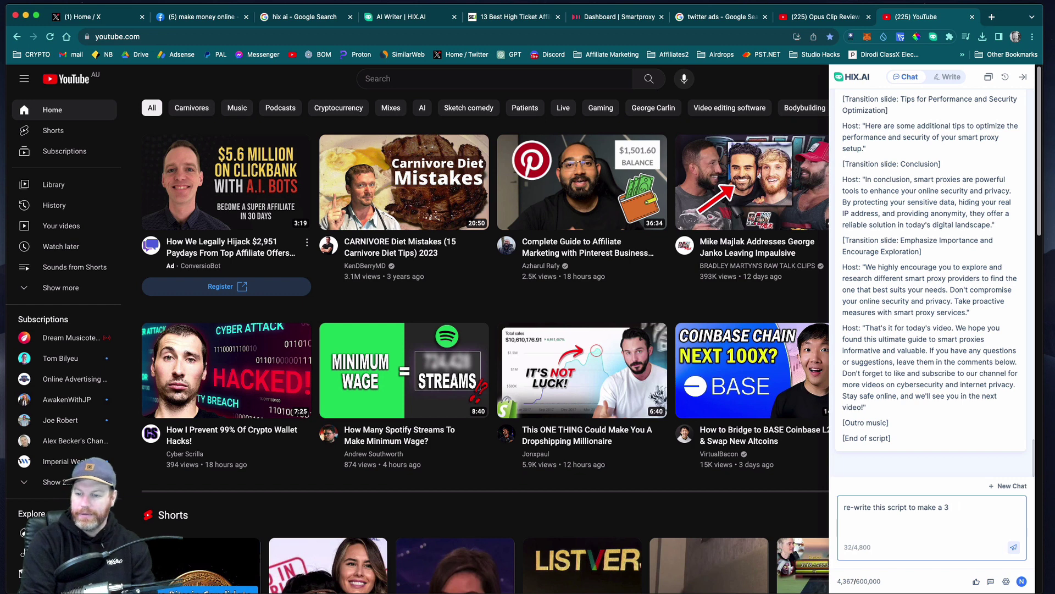
text(-5 youtu)
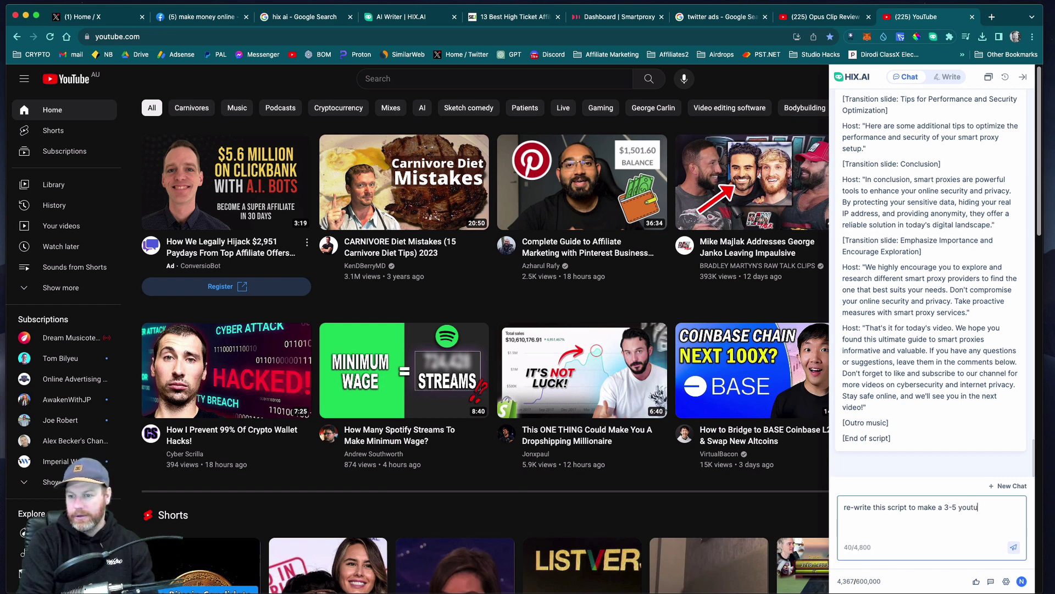
text(be vi)
text(deo)
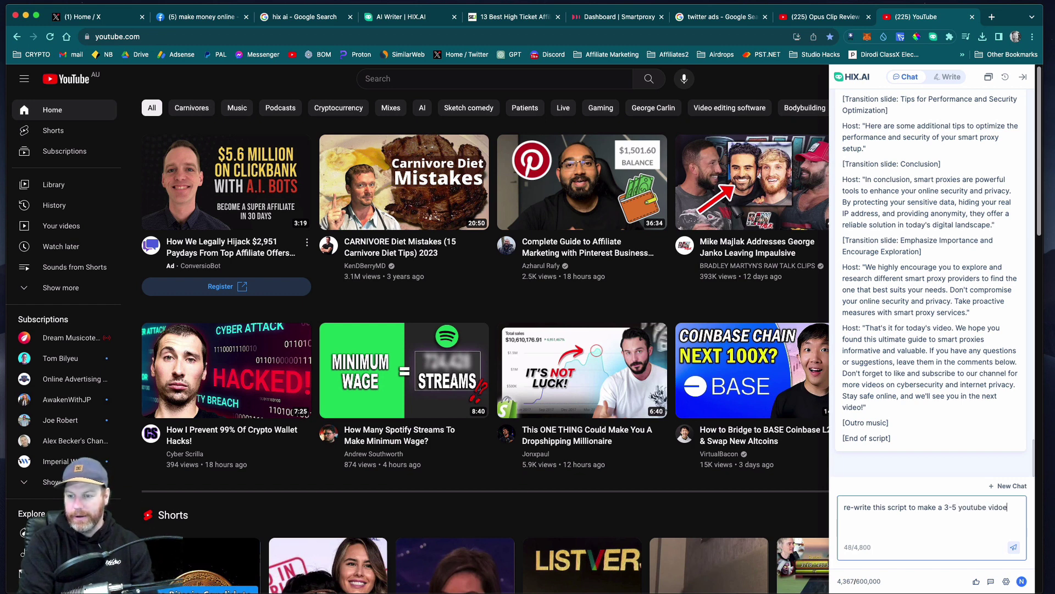
key(Return)
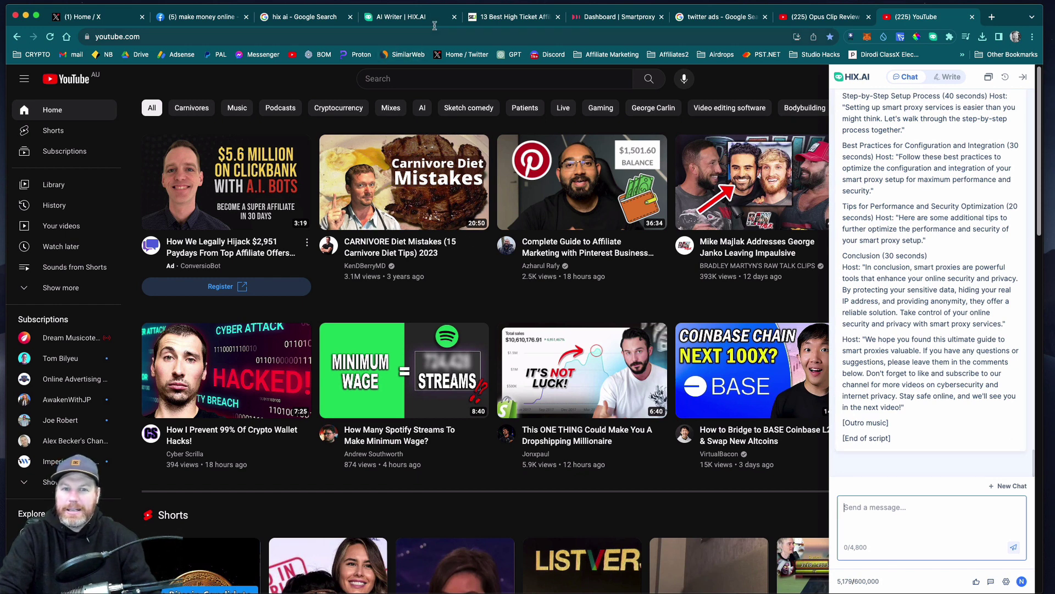
click(402, 16)
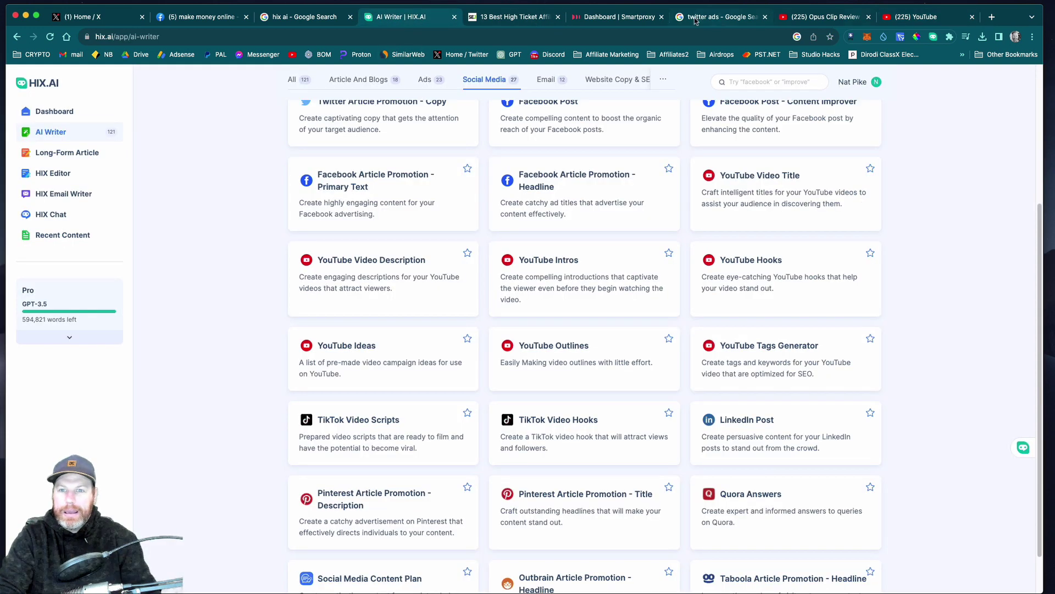
Step: Rewrite the article's 'Best High-Ticket Affiliate Marketing Programs' heading and intro, then return to AI Writer
click(619, 17)
click(515, 16)
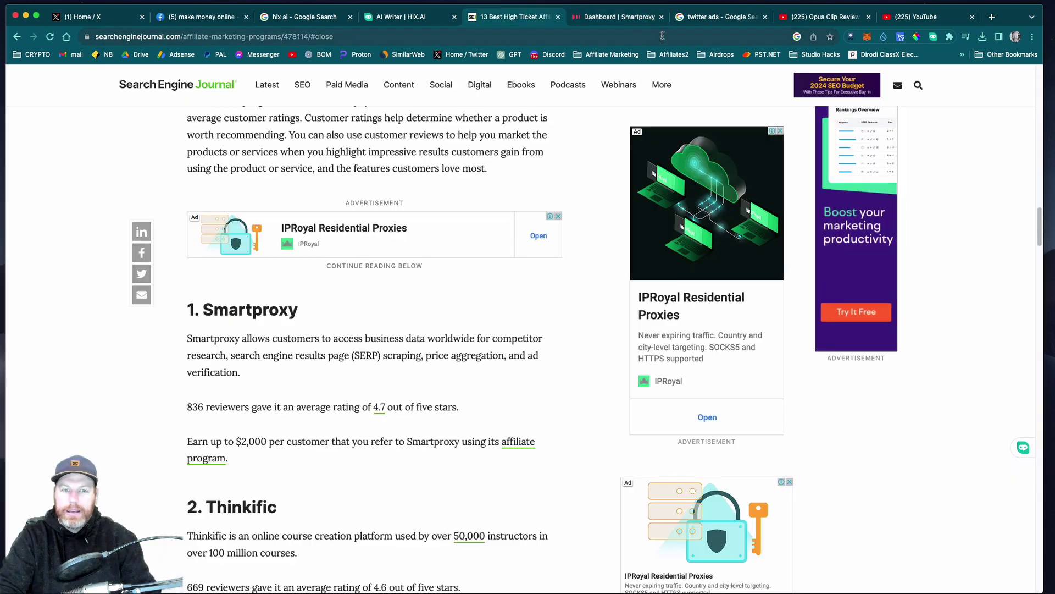
scroll(484, 248, up, 2)
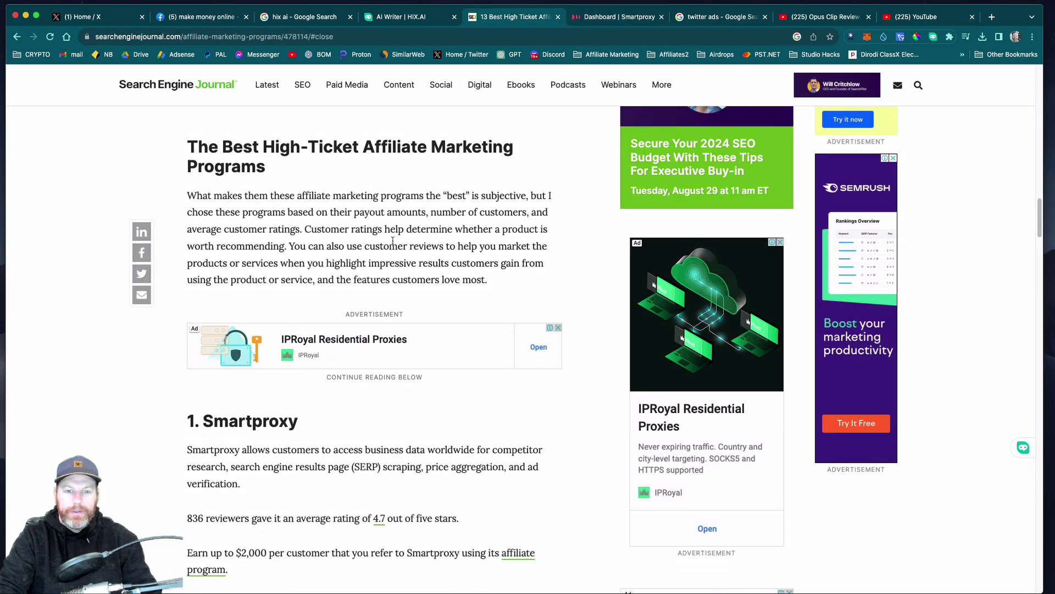
mouse_move(489, 281)
mouse_down()
mouse_move(214, 199)
mouse_move(187, 145)
mouse_up()
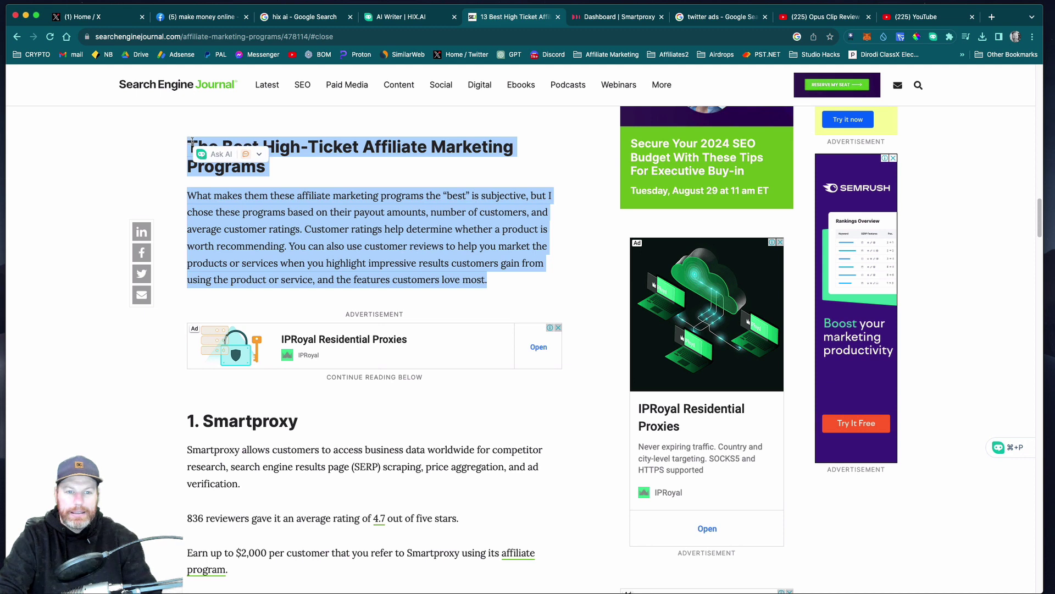
click(263, 156)
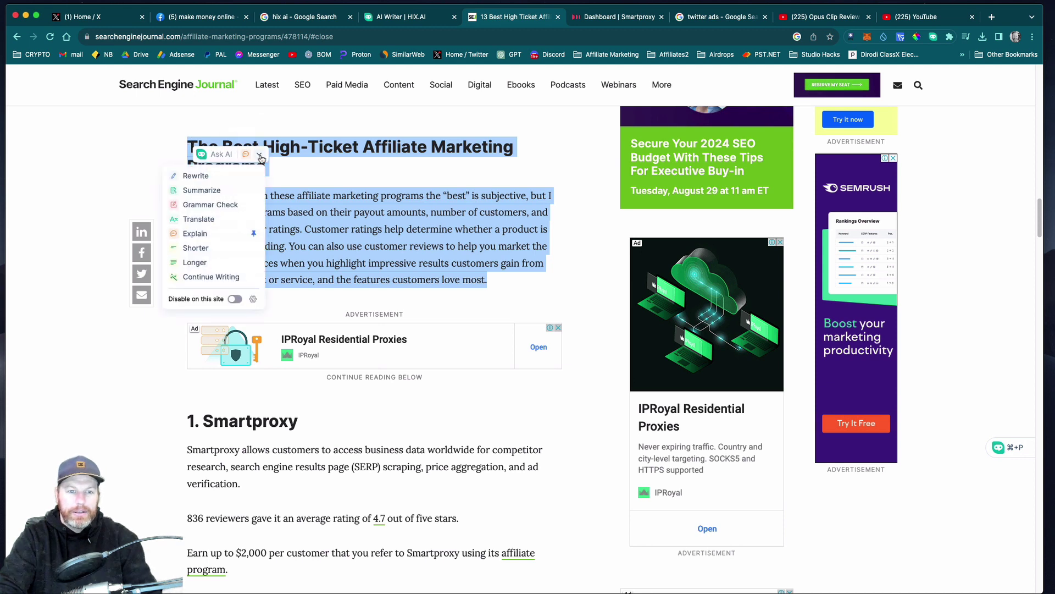
click(198, 179)
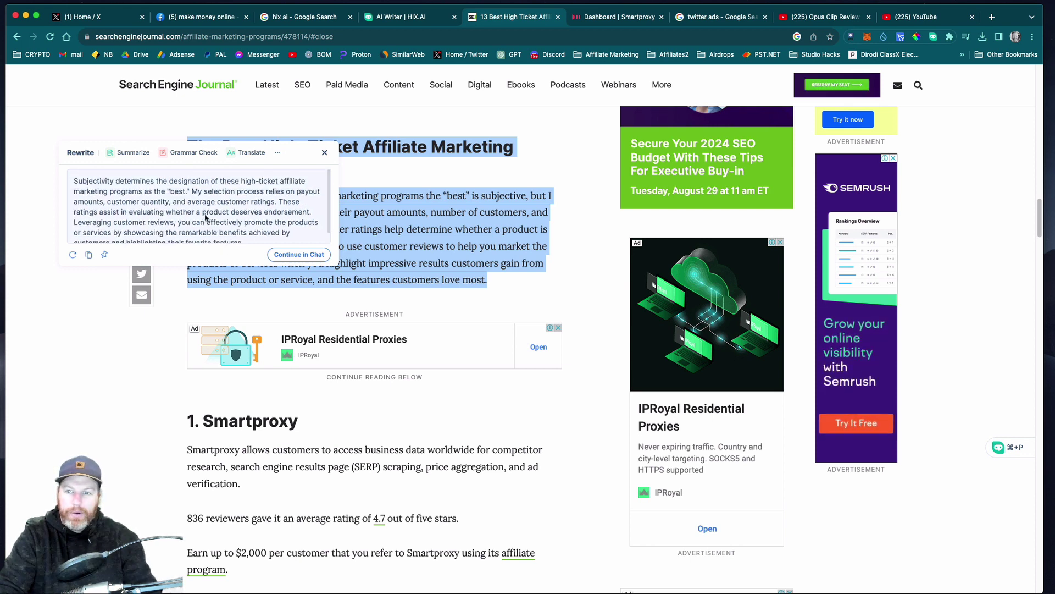
click(398, 17)
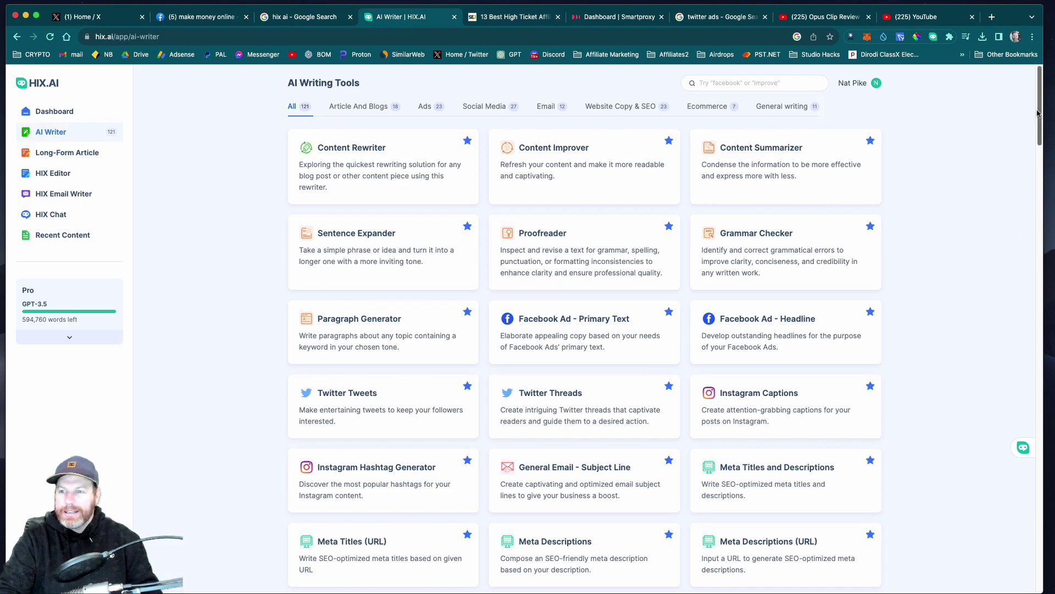
mouse_move(1041, 110)
mouse_down()
mouse_move(1029, 193)
mouse_move(1041, 346)
mouse_up()
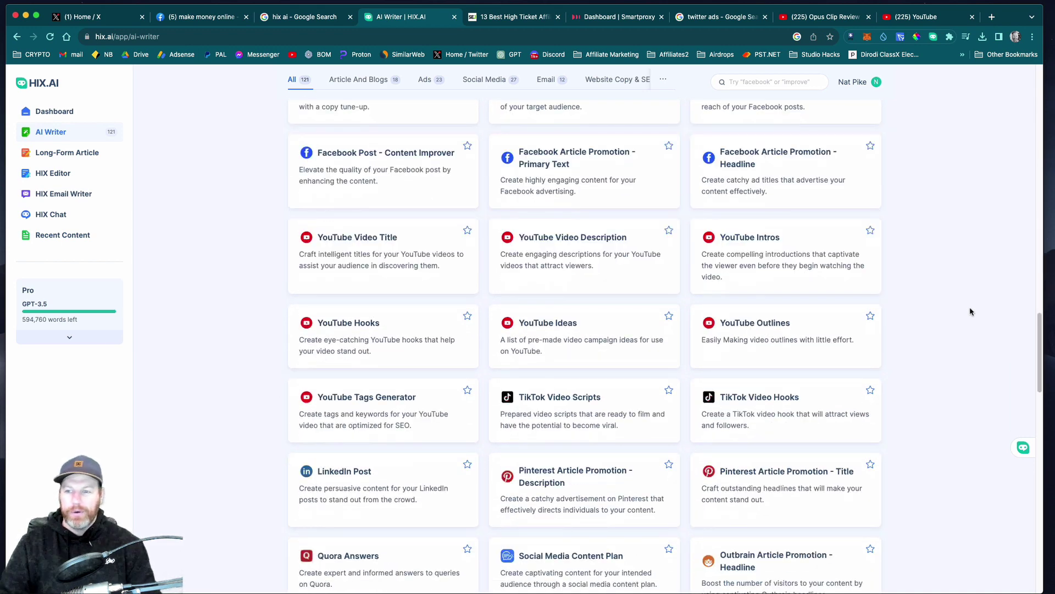